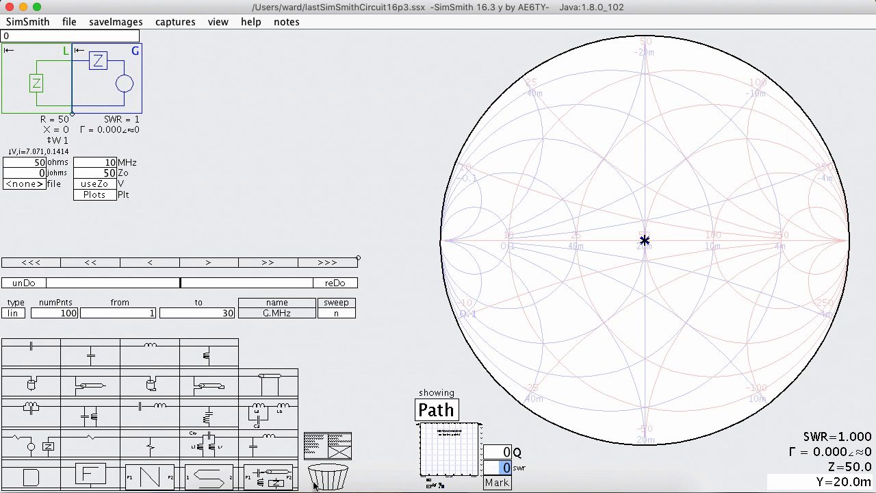
- Add series capacitor C1 (318.3p), shunt inductor L1 (795.8n) and series capacitor C2 (318.3p) to the circuit
drag(41, 356, 113, 83)
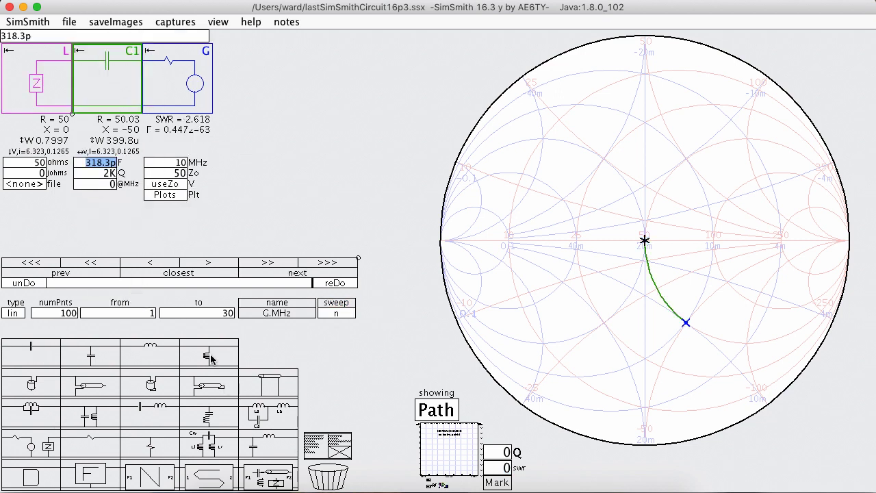
drag(208, 355, 183, 83)
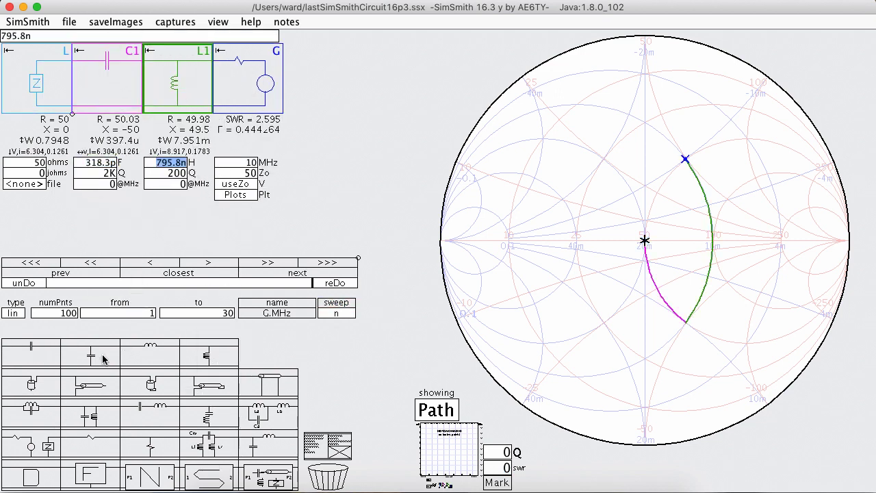
drag(35, 350, 248, 82)
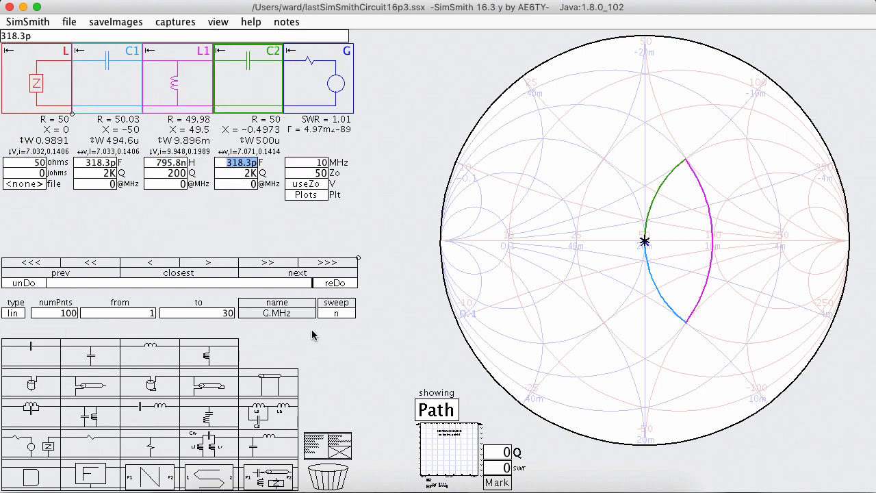
- Clear the G.MHz sweep row and add sweep rows for C2.F, L1.H and C1.F
click(284, 313)
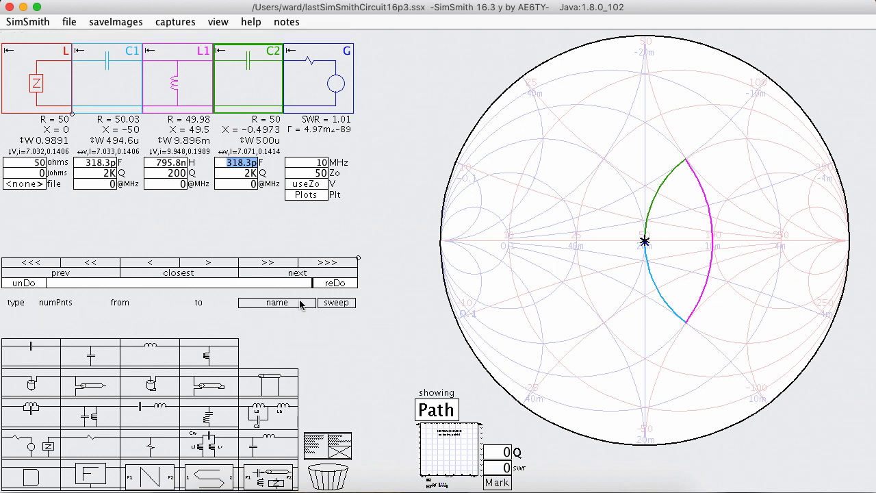
click(299, 301)
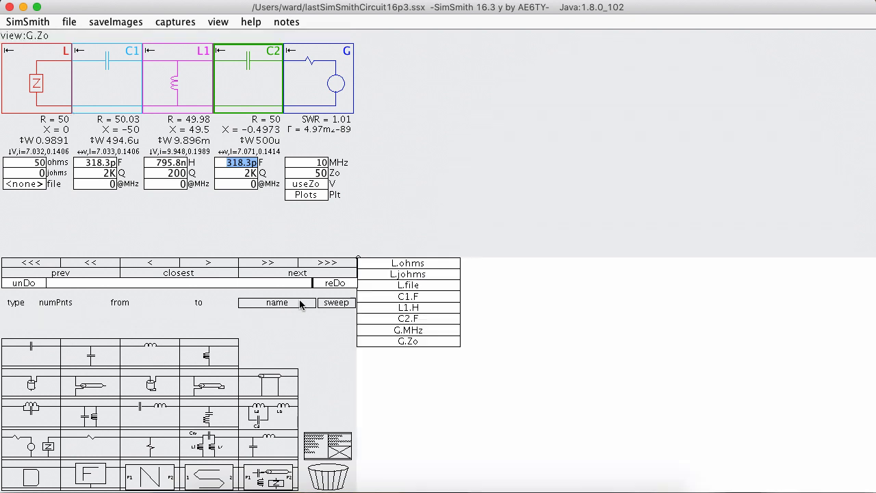
click(422, 319)
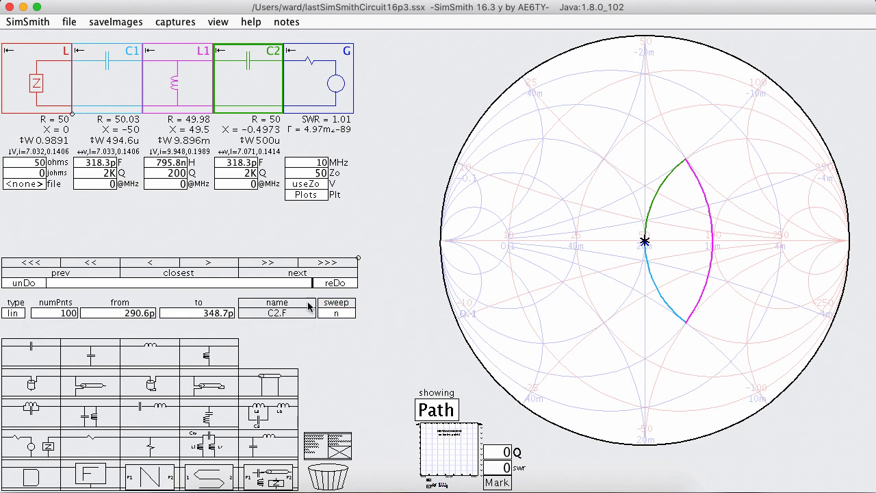
click(305, 305)
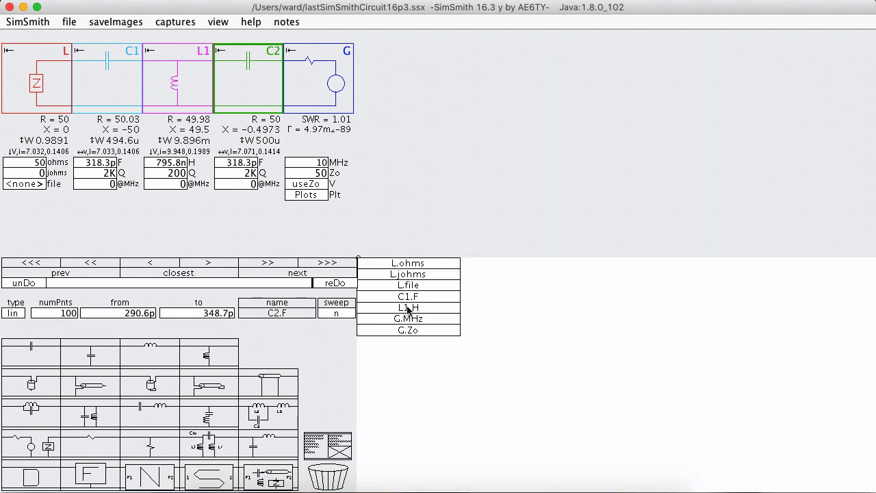
click(409, 310)
click(297, 304)
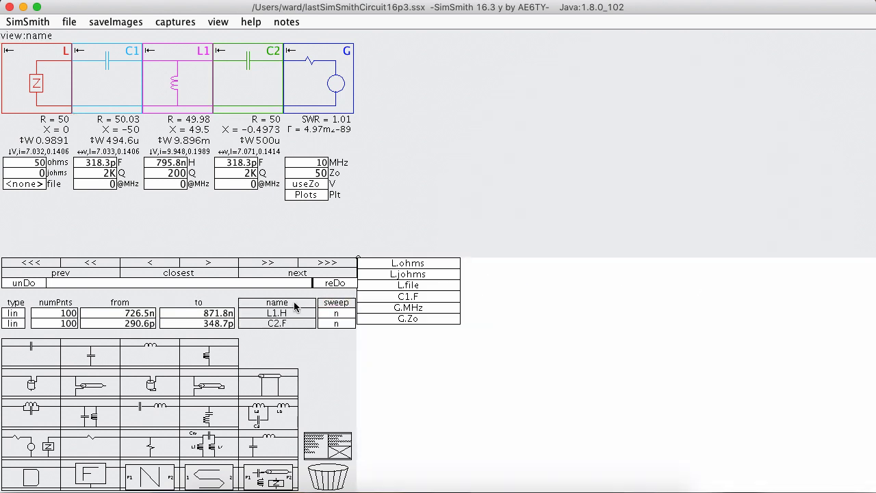
click(408, 298)
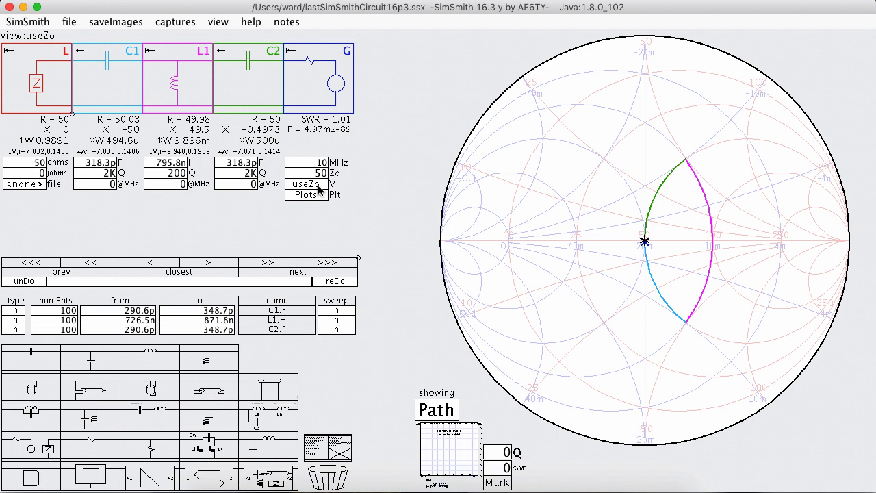
- Set the C1 sweep range from 25p to 500p
click(127, 310)
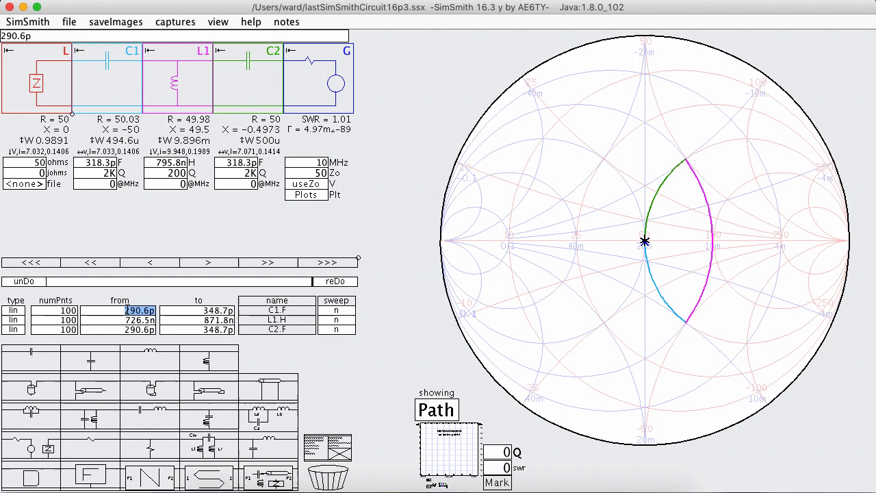
text(25p)
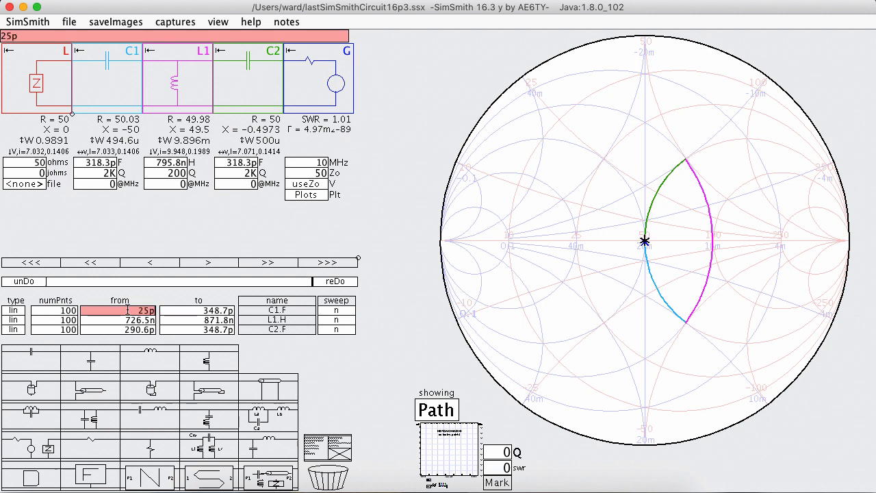
key(Tab)
text(500p)
key(Tab)
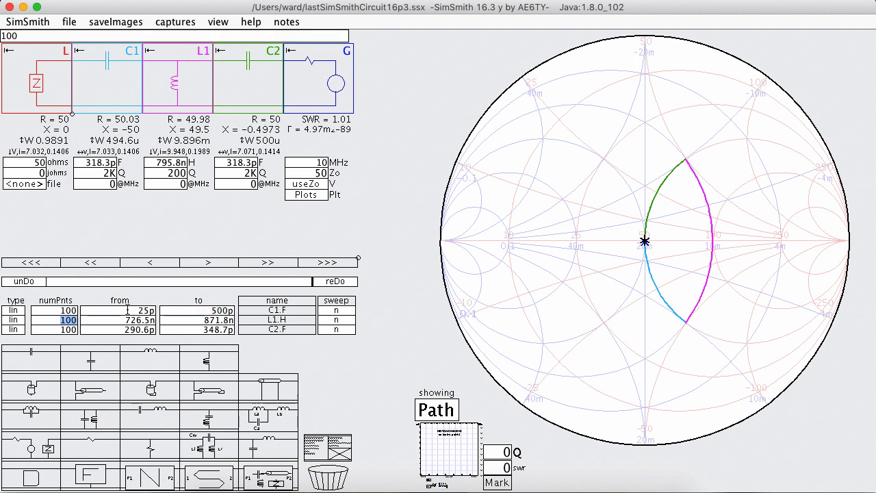
- Set the L1 sweep range from 50n to 5u
key(Tab)
text(50n)
key(Tab)
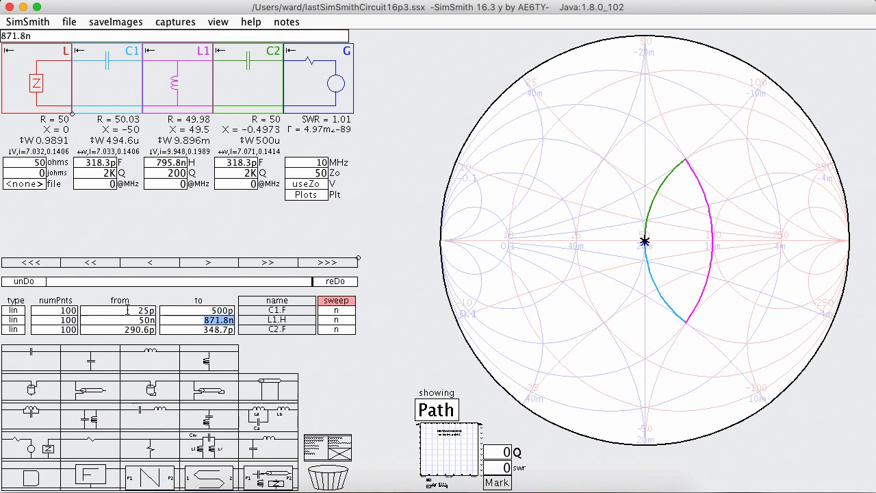
text(5u)
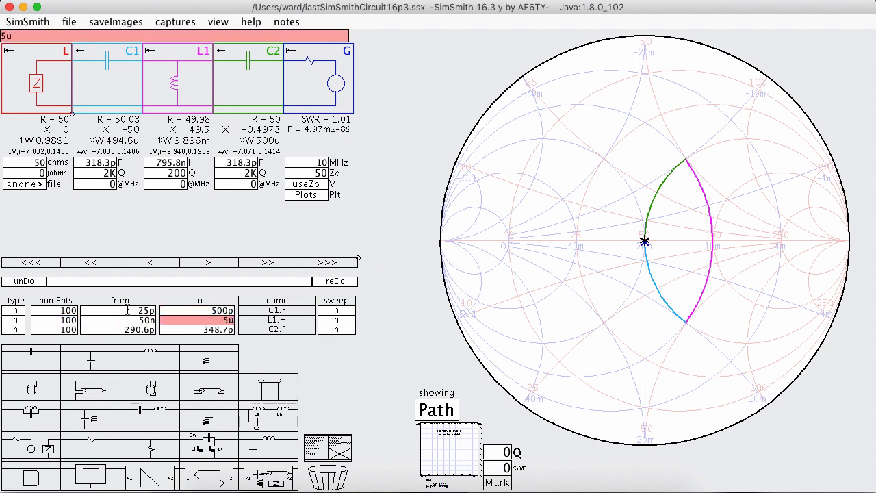
key(Tab)
key(Tab)
key(Tab)
key(Tab)
- Set the C2 sweep range from 25p to 500p
key(Tab)
text(25p)
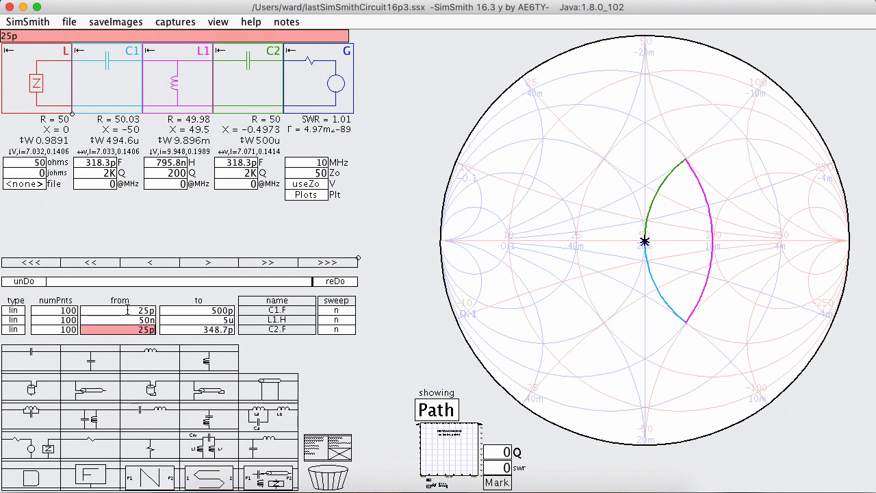
key(Tab)
text(500p)
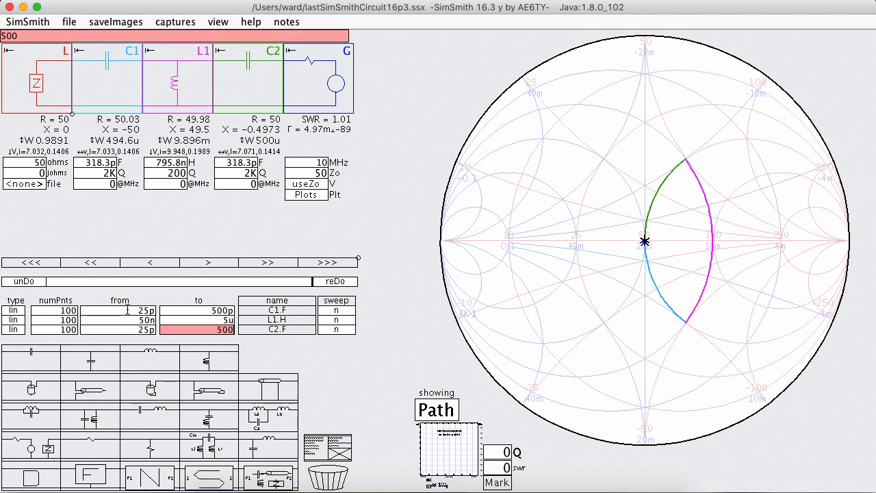
key(Return)
- Set the C1, L1 and C2 sweep cells to y so all three parts sweep together
click(341, 310)
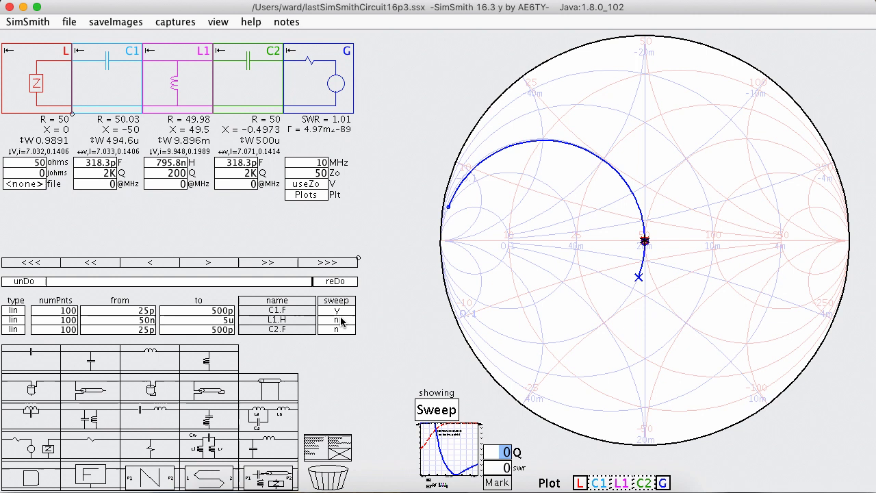
click(340, 319)
click(340, 329)
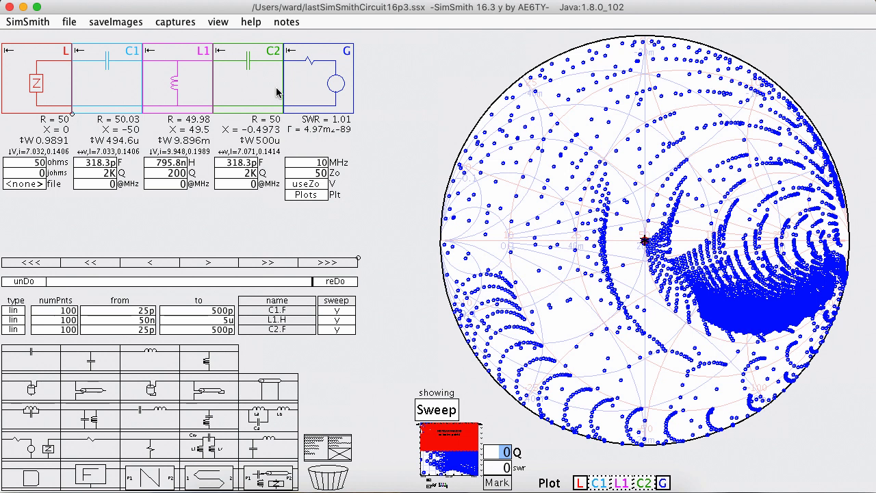
- Hide the generator's swept points and add Smith(L.invZ); to the generator's plot script
click(664, 483)
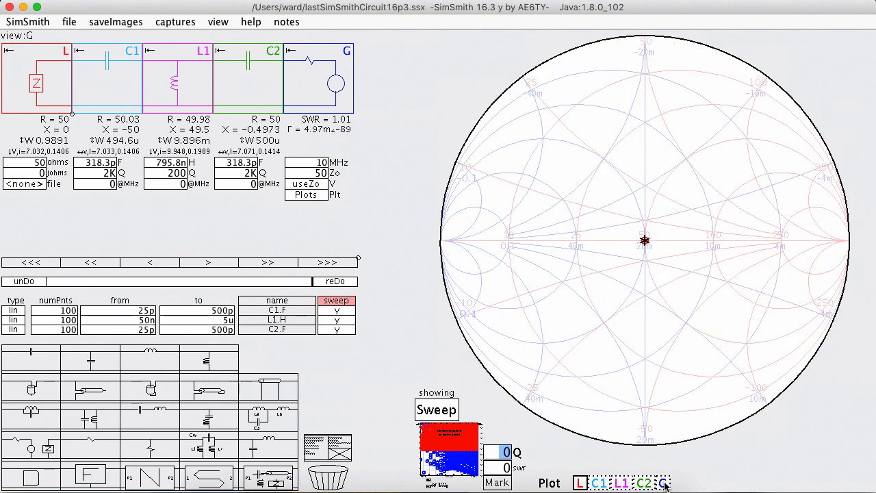
click(319, 197)
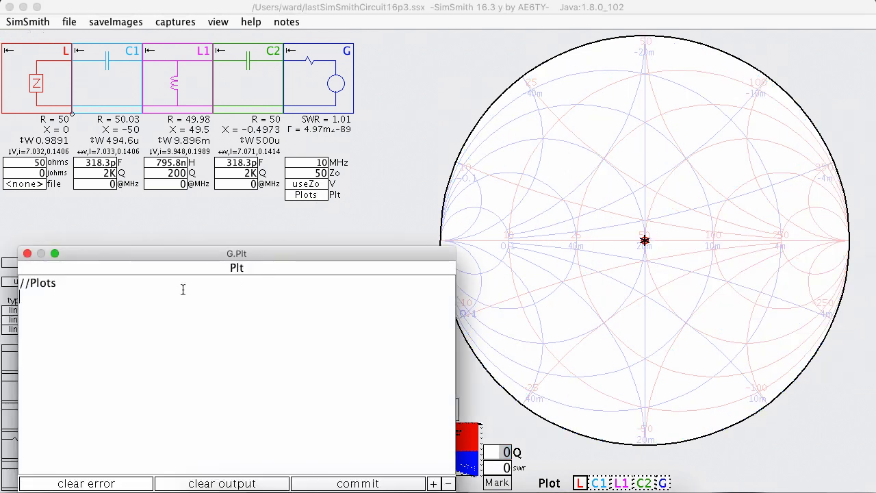
text(Smith)
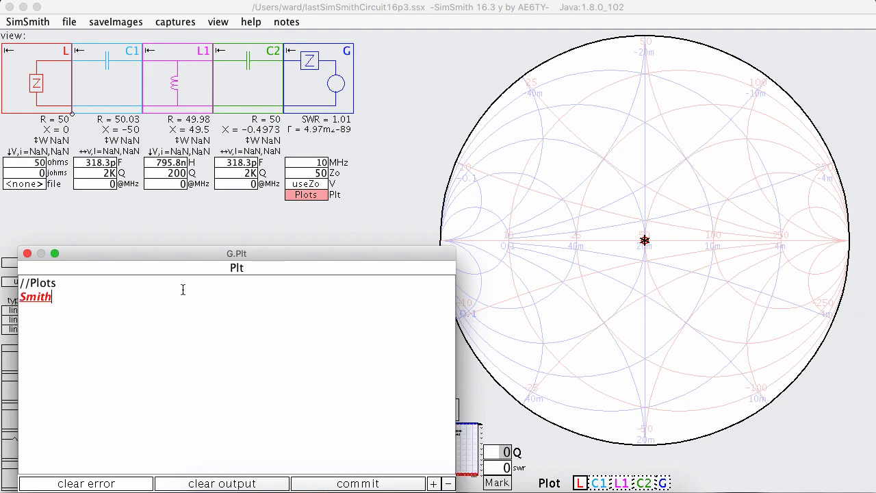
text((L.in)
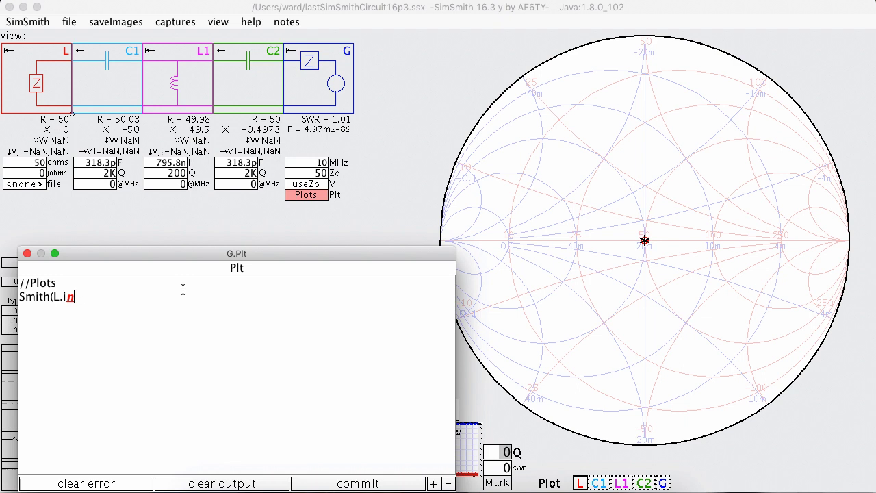
text(vZ))
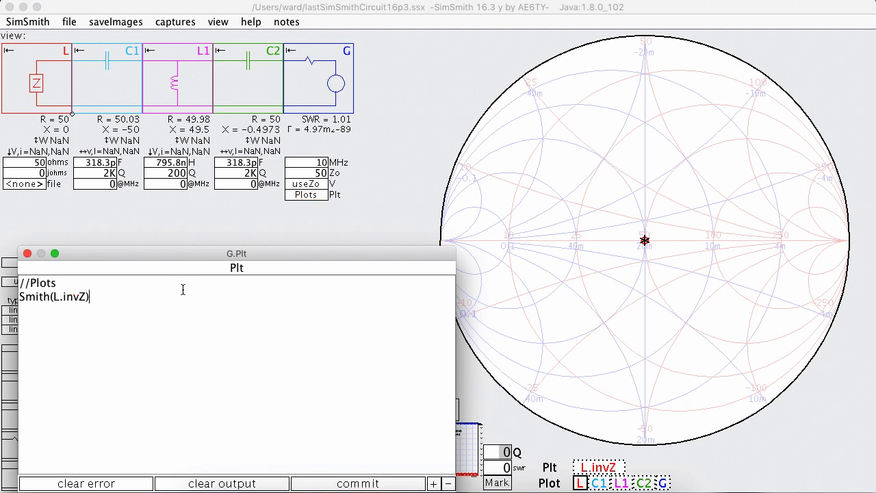
text(;)
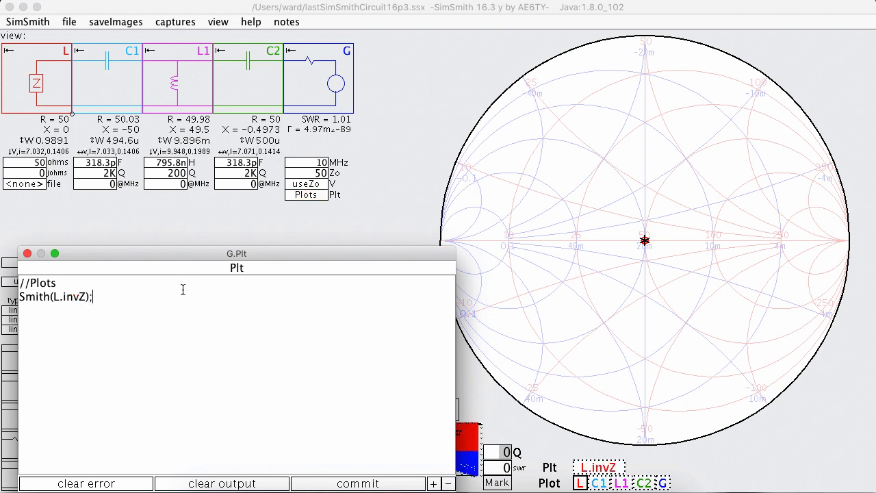
click(28, 254)
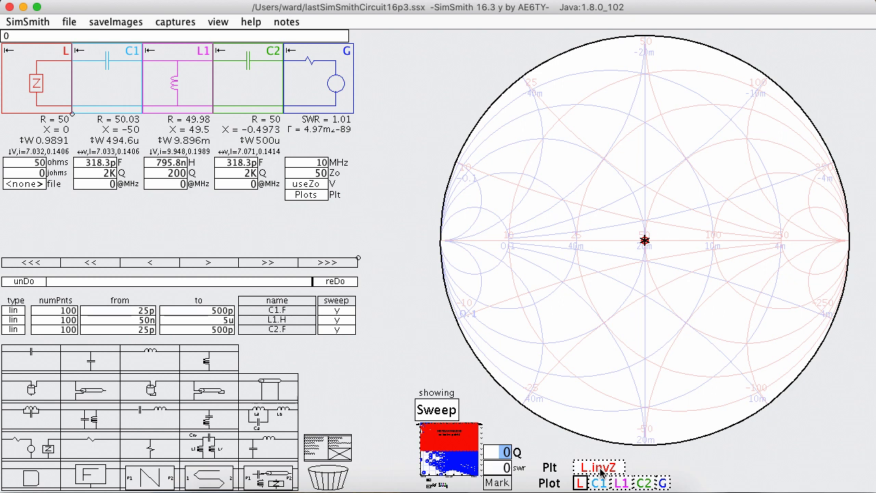
- Plot the L.invZ sweep points on the chart and set the display to Both path and sweep
click(600, 471)
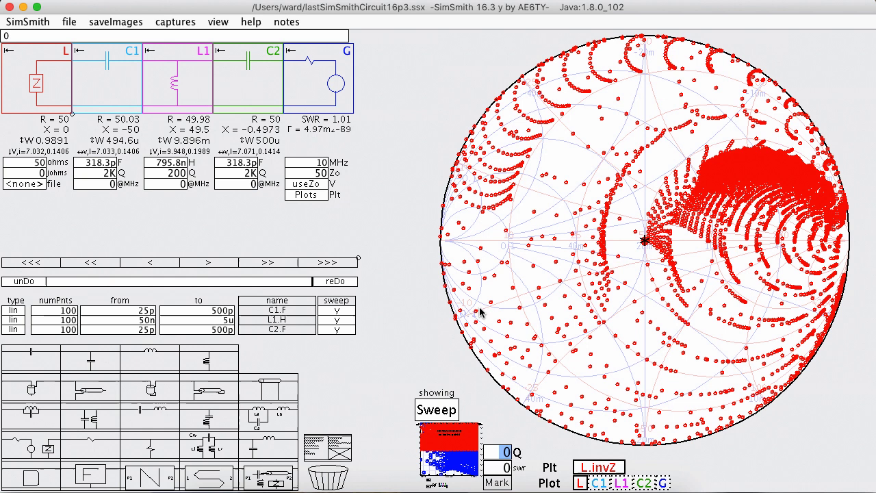
click(438, 412)
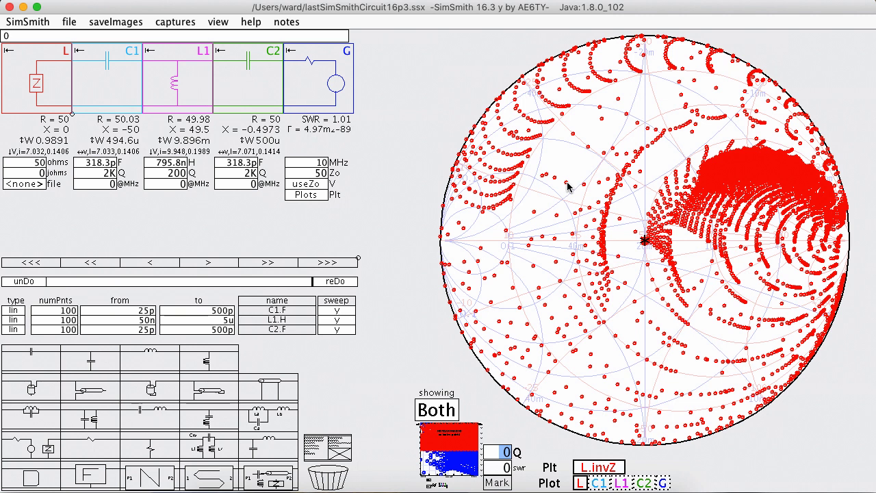
- Mark a sweep point reading C1 221.7p, L1 650.0n, C2 192.9p, Z=19.3+j14.2
click(566, 183)
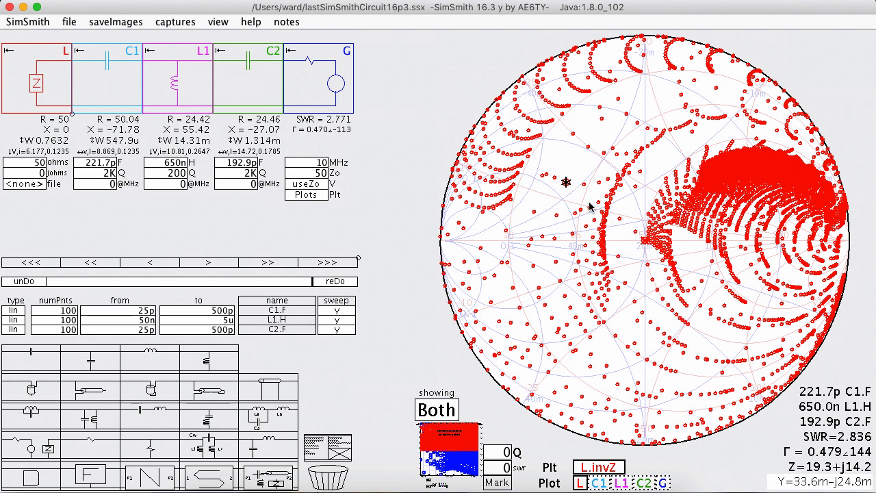
click(445, 409)
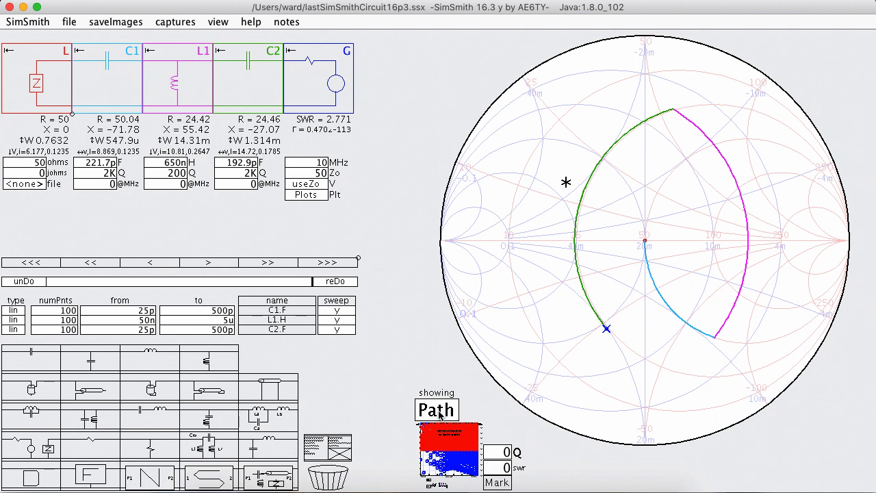
click(436, 412)
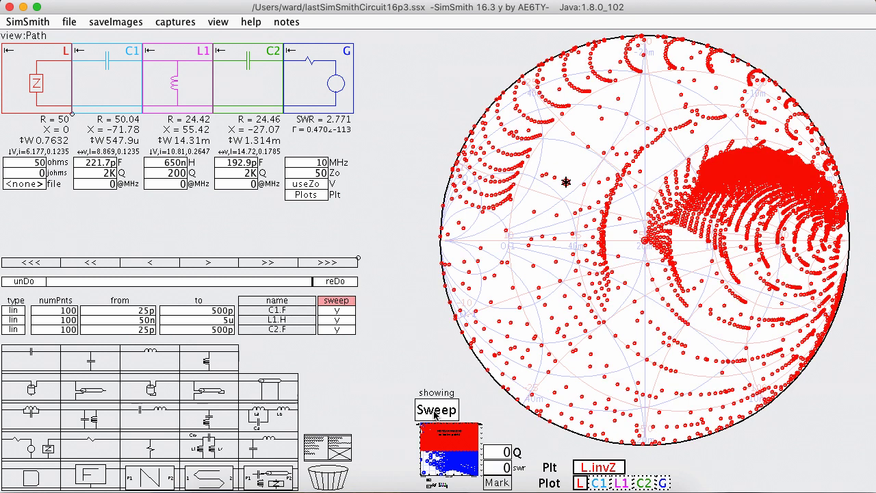
click(560, 197)
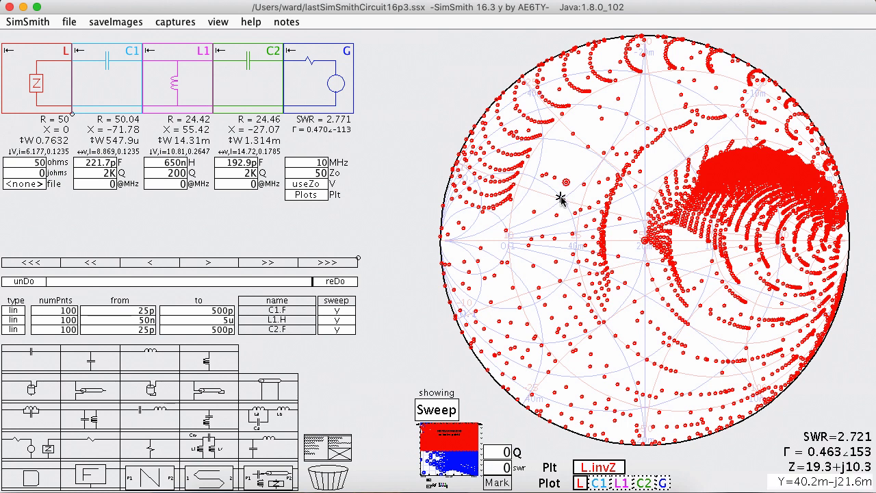
click(567, 184)
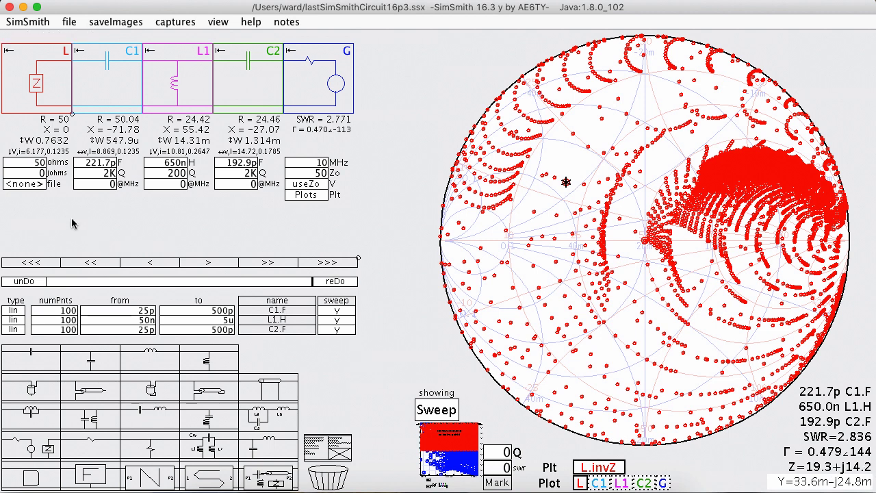
- Enter a load of R 19.3 ohms and X 14.2 ohms, bringing SWR to 1.002
double_click(31, 162)
text(19)
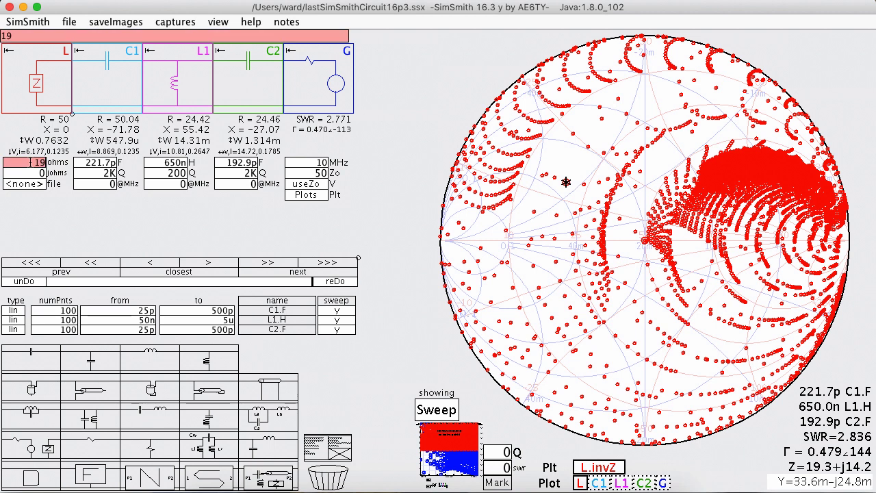
text(.3)
key(Tab)
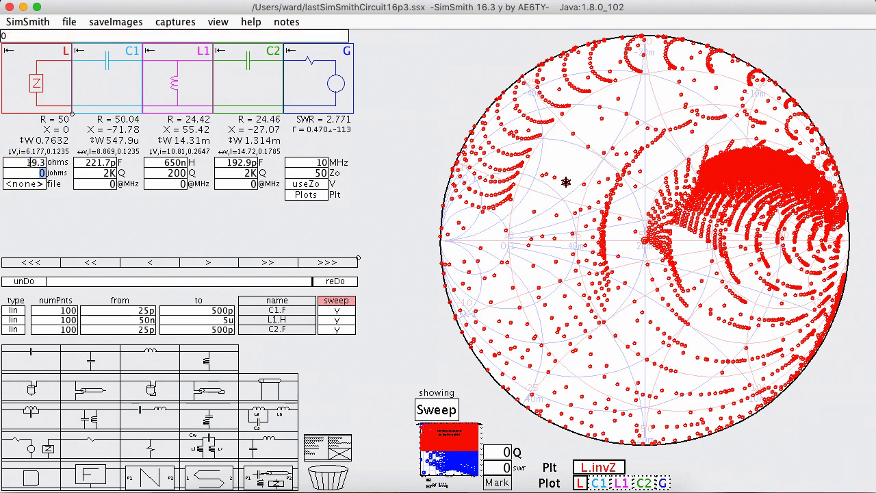
text(14.2)
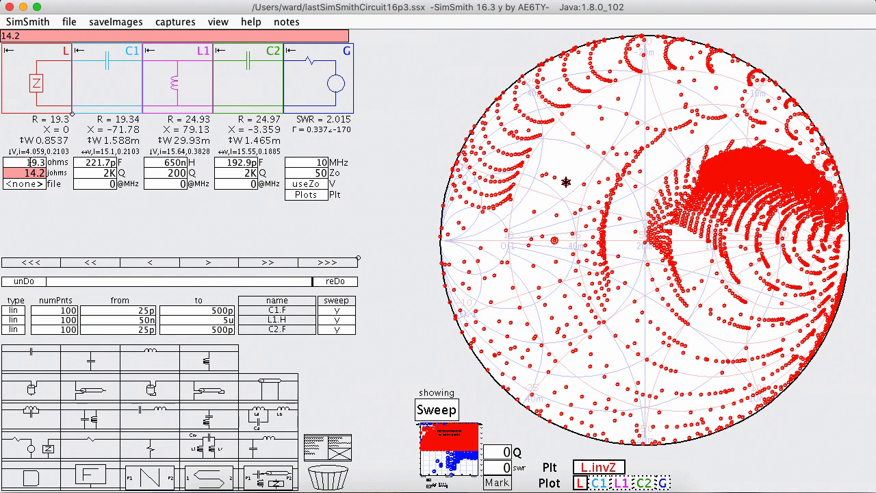
key(Tab)
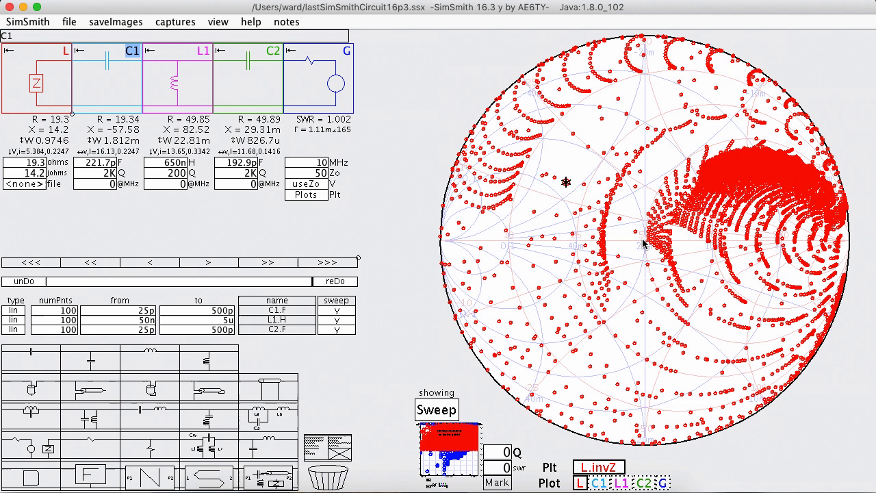
click(442, 413)
click(442, 413)
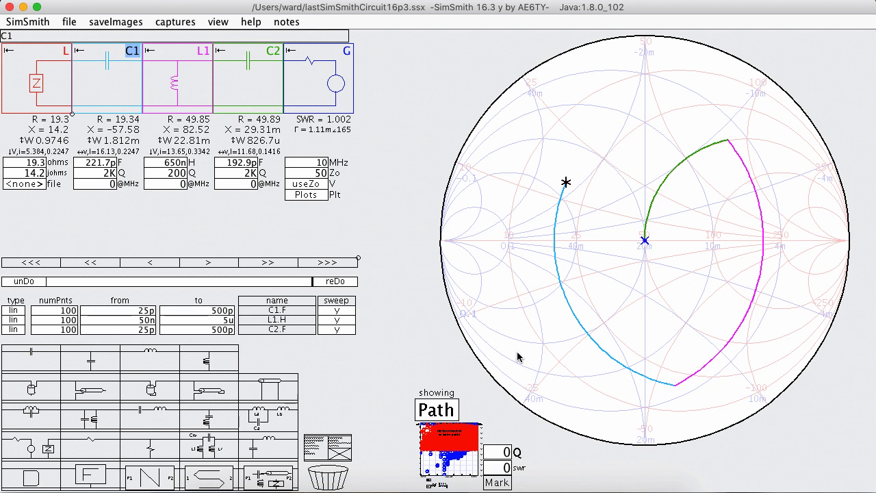
click(437, 413)
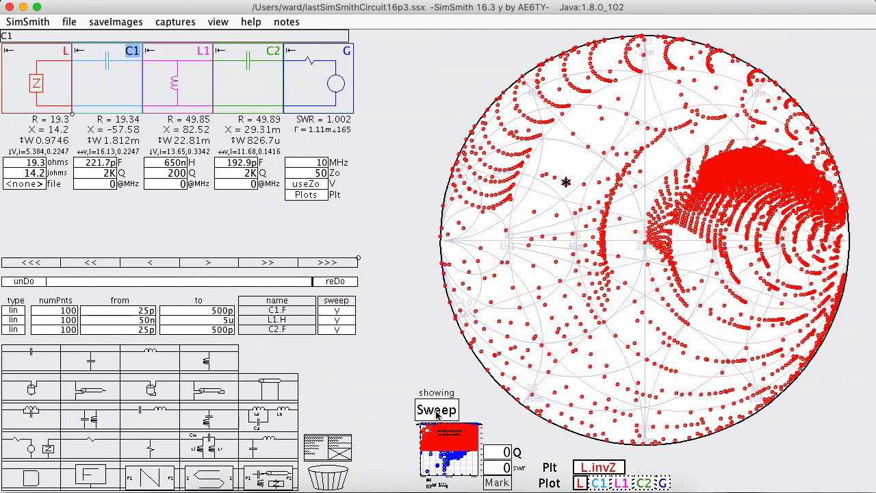
click(437, 411)
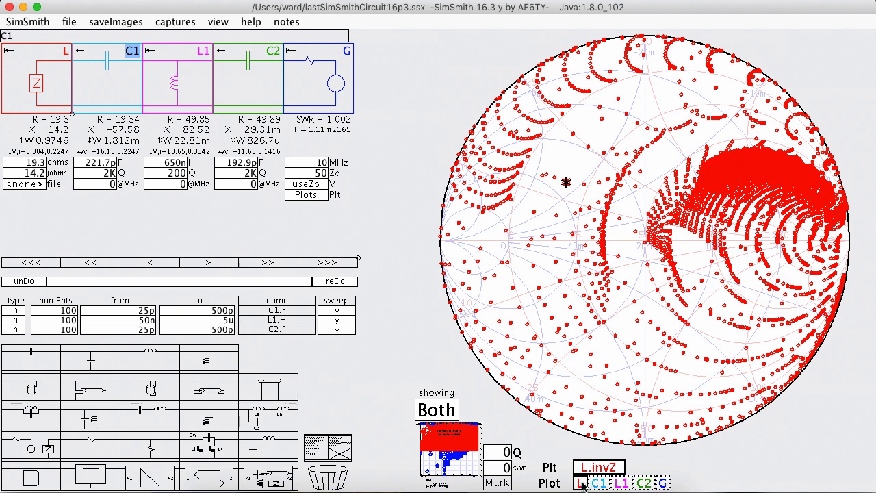
click(664, 484)
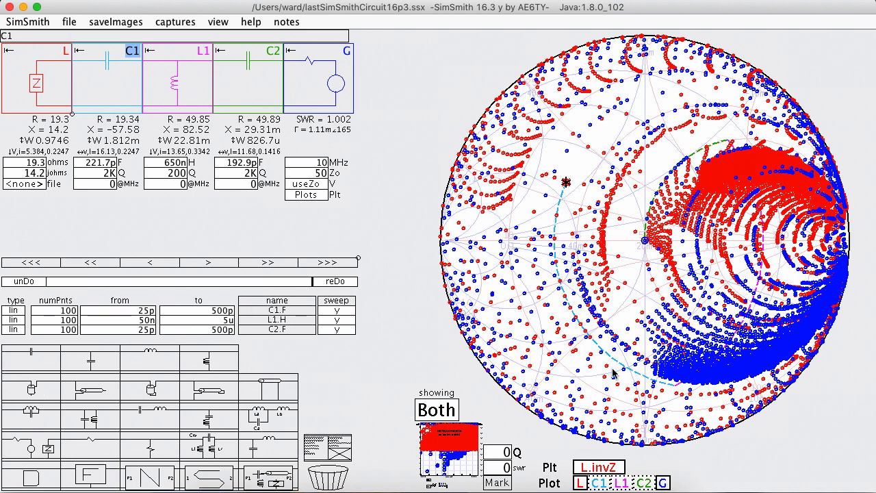
click(663, 483)
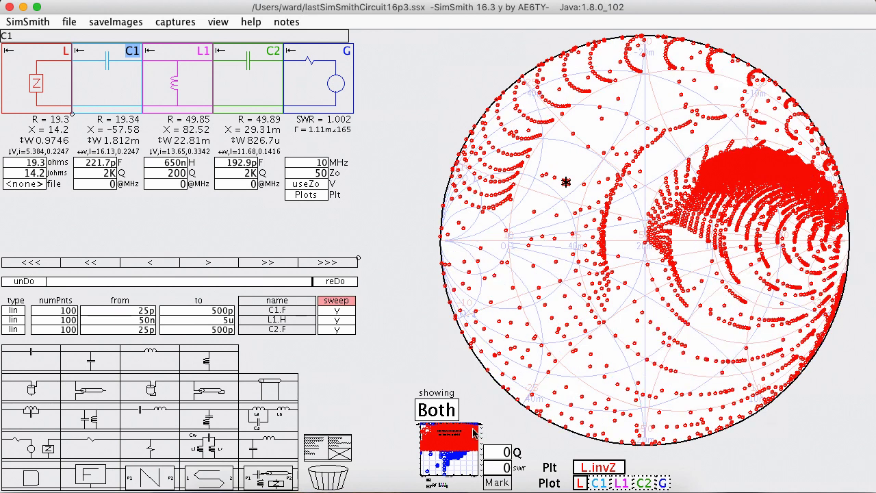
click(445, 413)
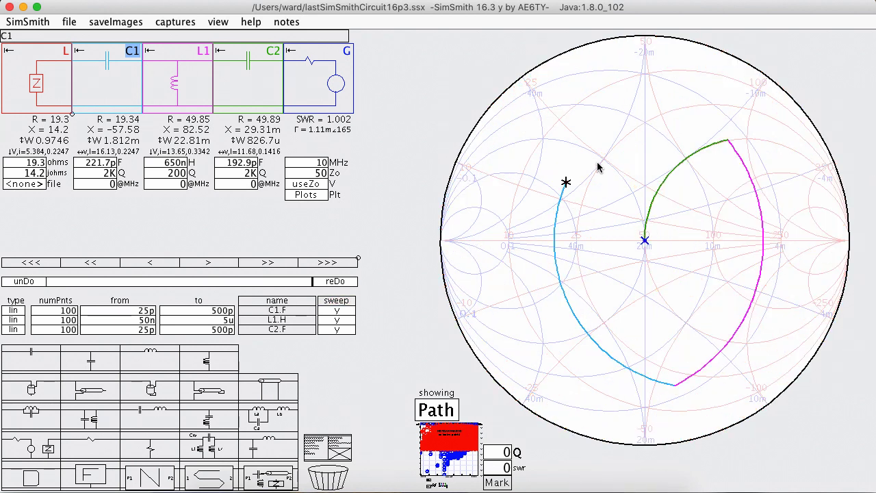
click(445, 413)
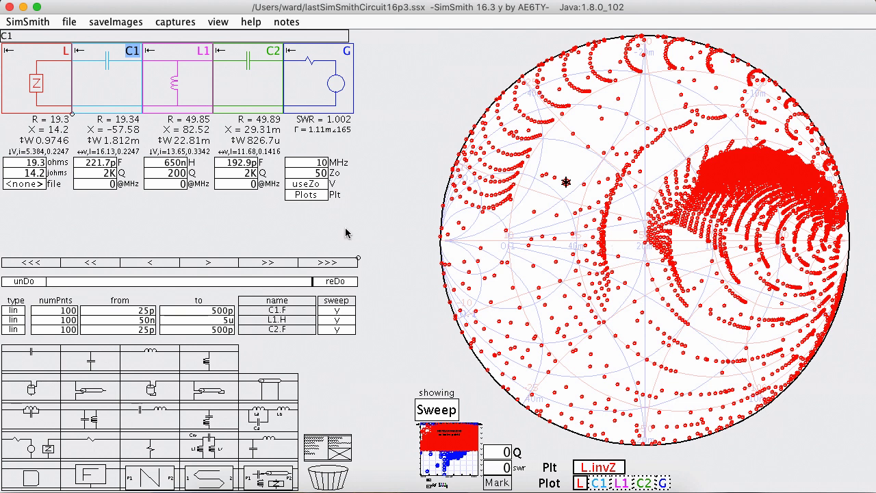
- Change L1's Q from 200 to 50, which raises SWR to 1.067
double_click(168, 175)
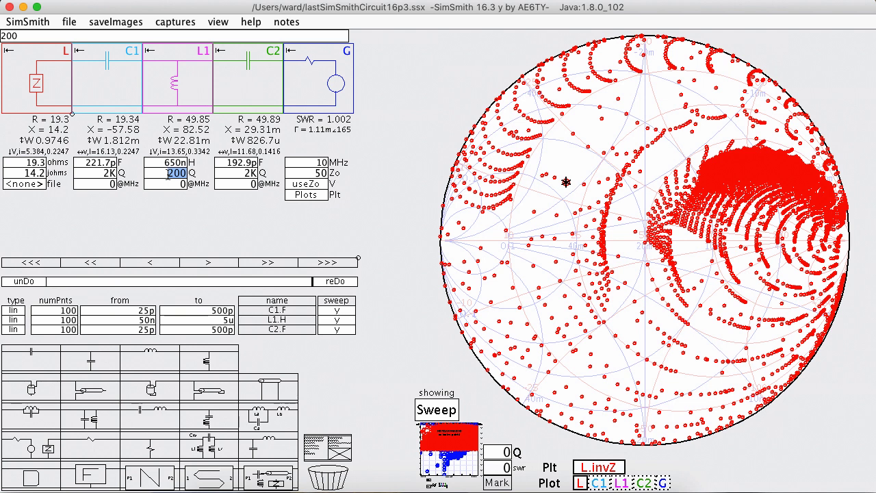
text(50)
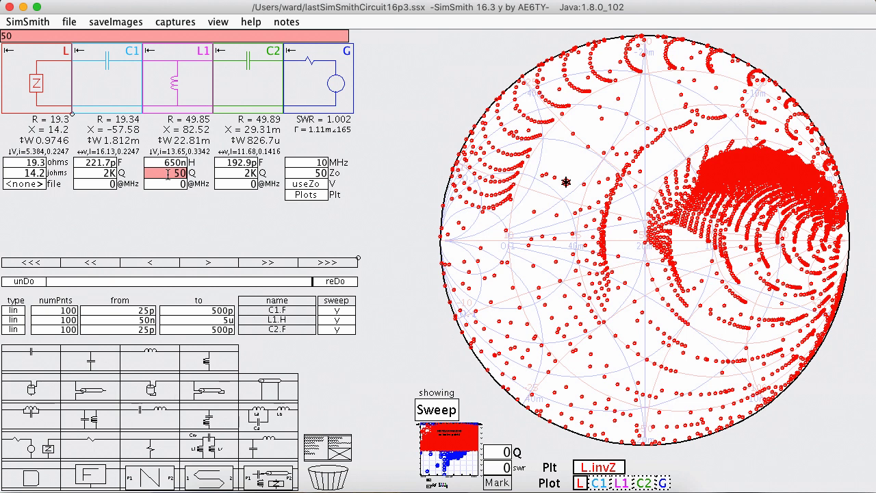
key(Return)
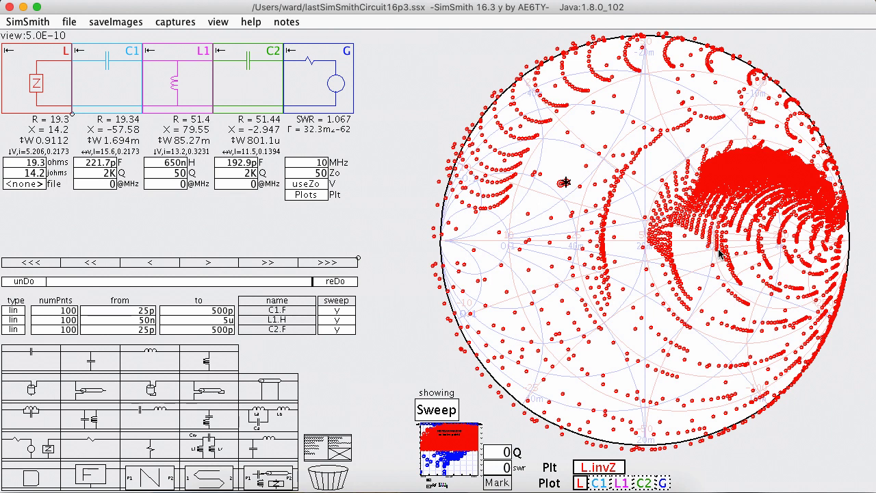
- Lower L1's Q to 10, which raises SWR to 1.429
click(179, 173)
text(10)
key(Return)
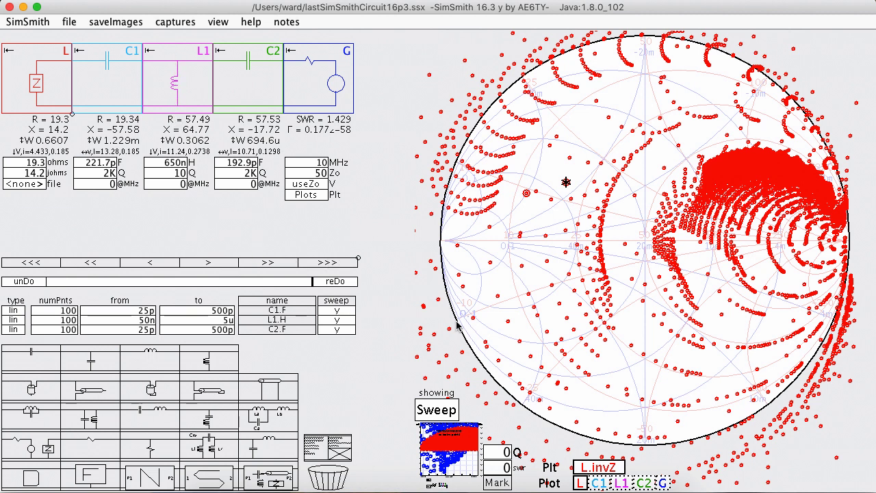
- Make L1 lossless with a Q of 0, then restore its Q to 50
click(171, 173)
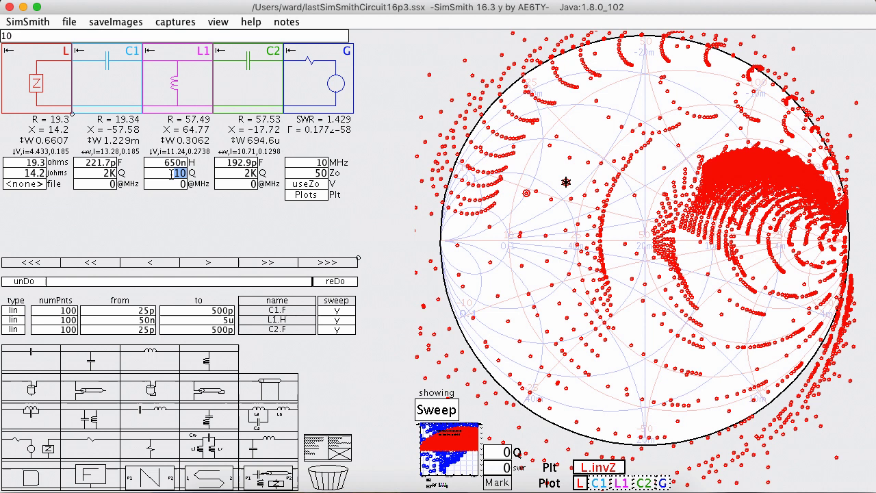
text(0)
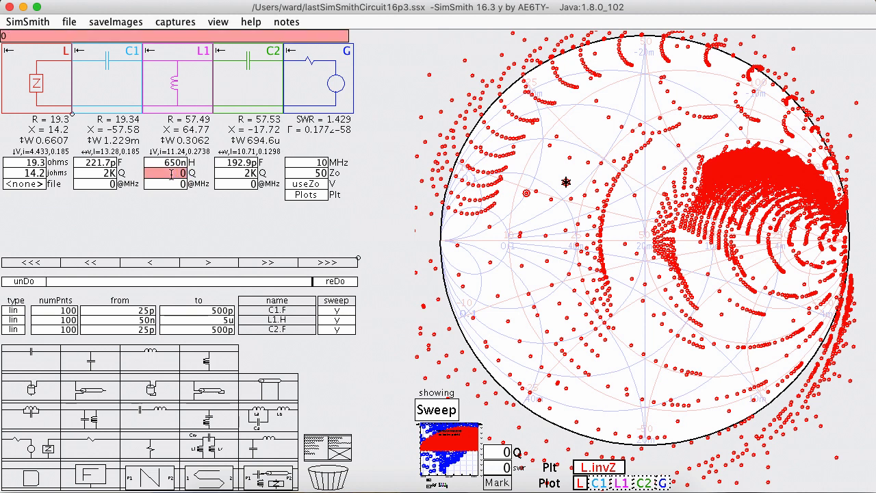
key(Return)
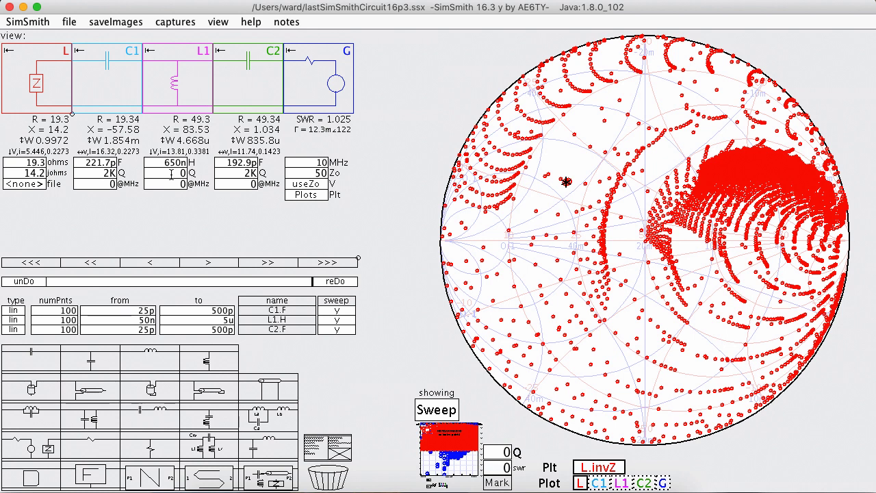
click(171, 174)
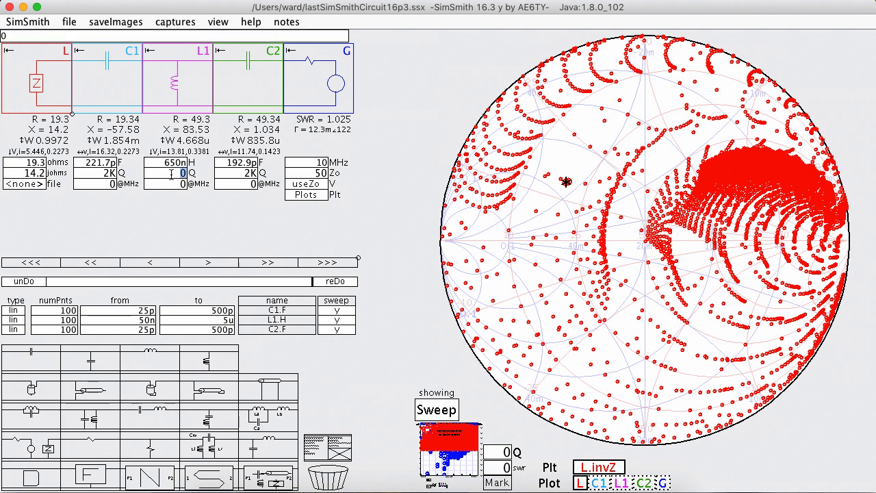
text(50)
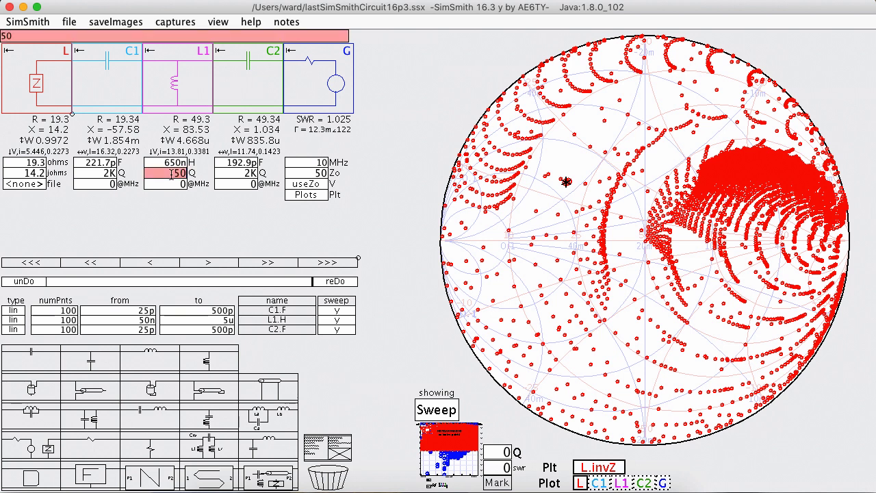
key(Return)
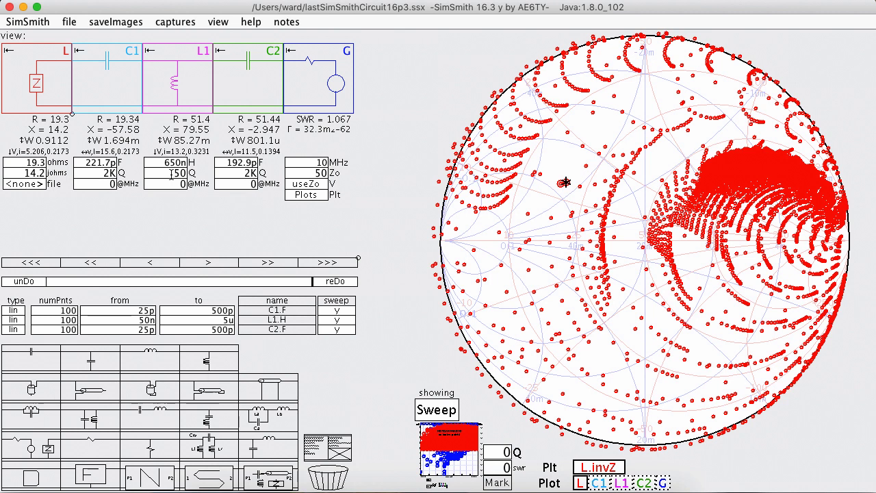
- Turn off sweeping of C1.F, L1.H and C2.F
click(316, 196)
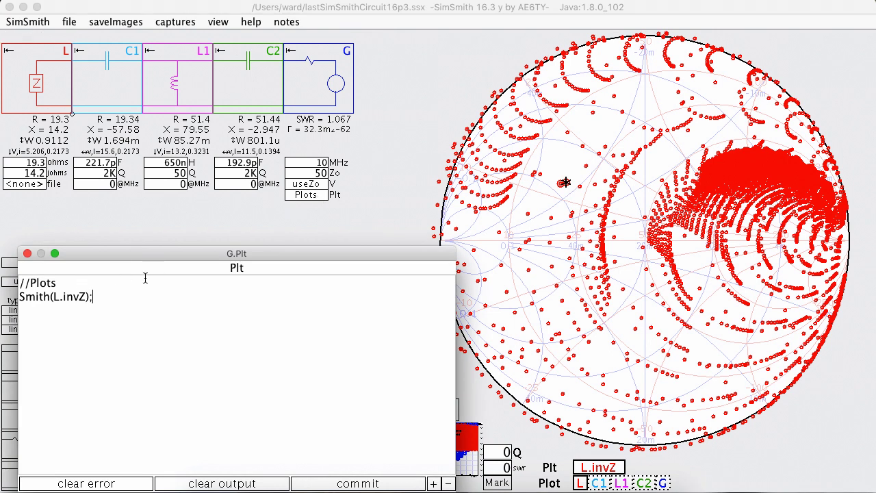
click(27, 254)
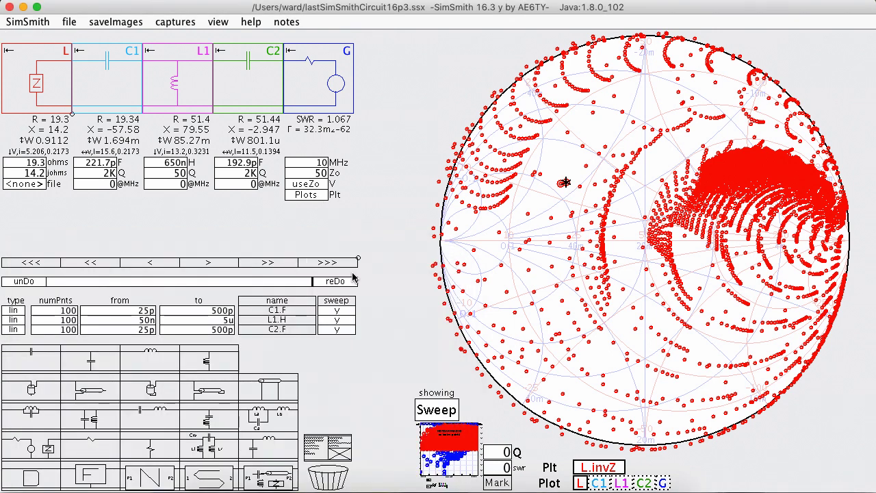
click(350, 311)
click(345, 320)
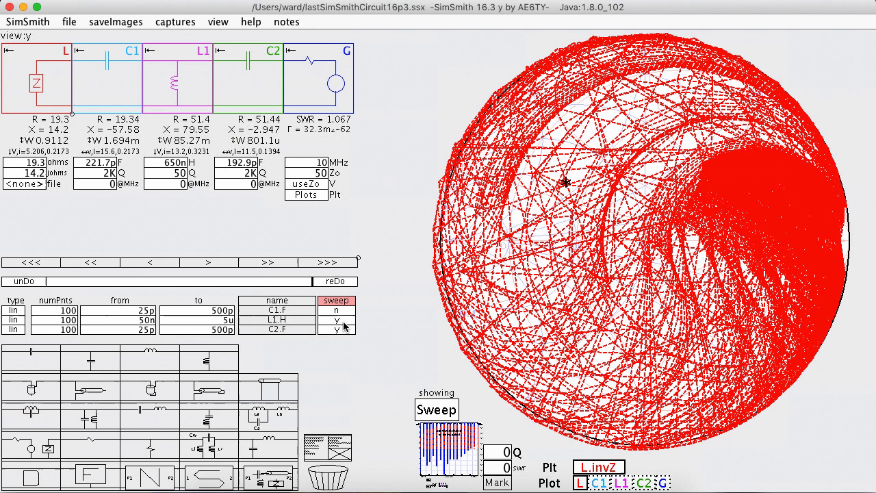
click(346, 329)
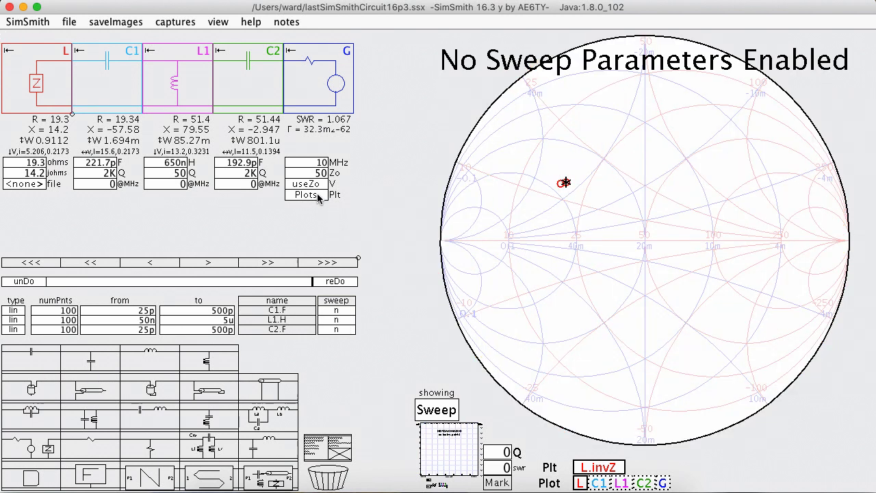
- Add a dcl color(p) function above Smith(L.invZ) with the rule if (p < red) RGBA(1,0,0,1);
click(318, 196)
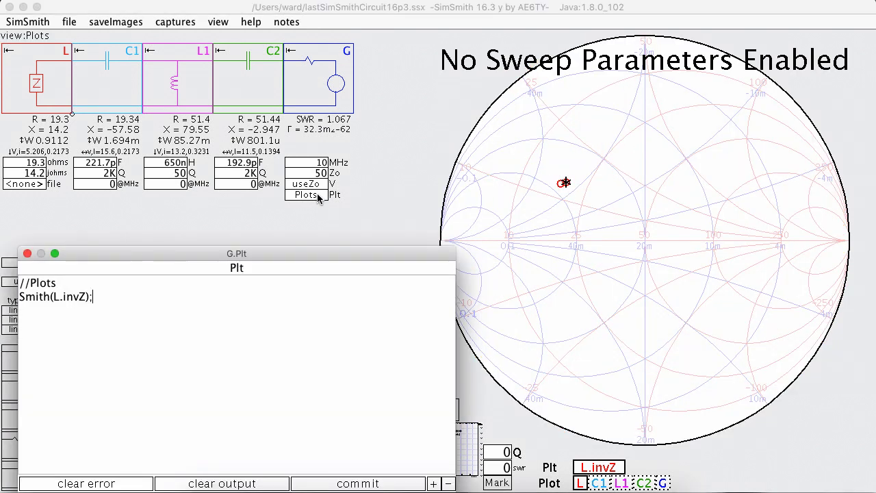
click(74, 283)
key(Return)
text(dcl colo)
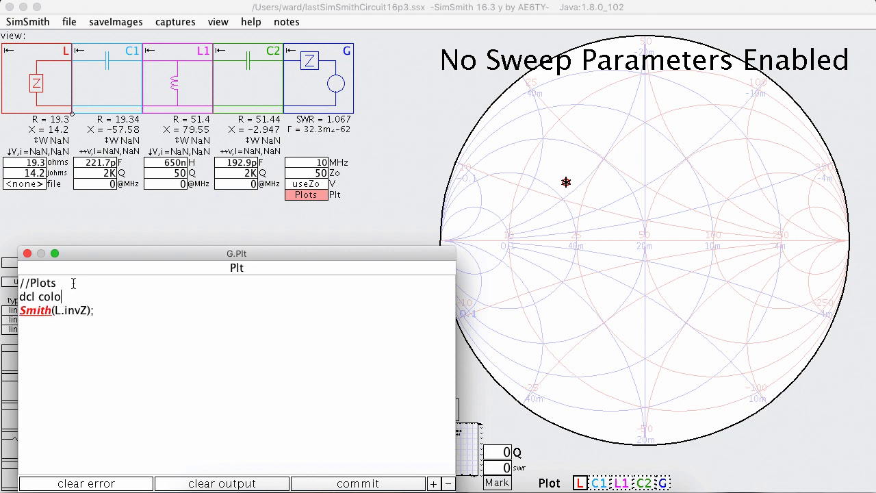
text(r(p) {)
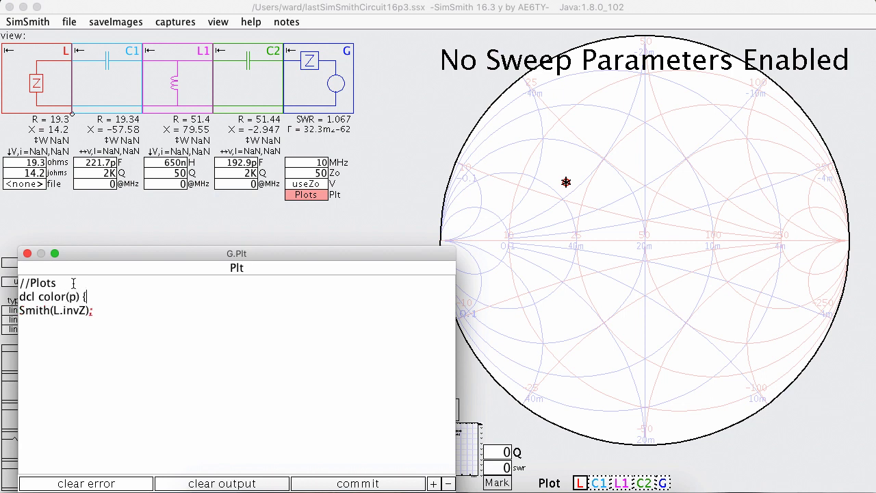
key(Return)
text(})
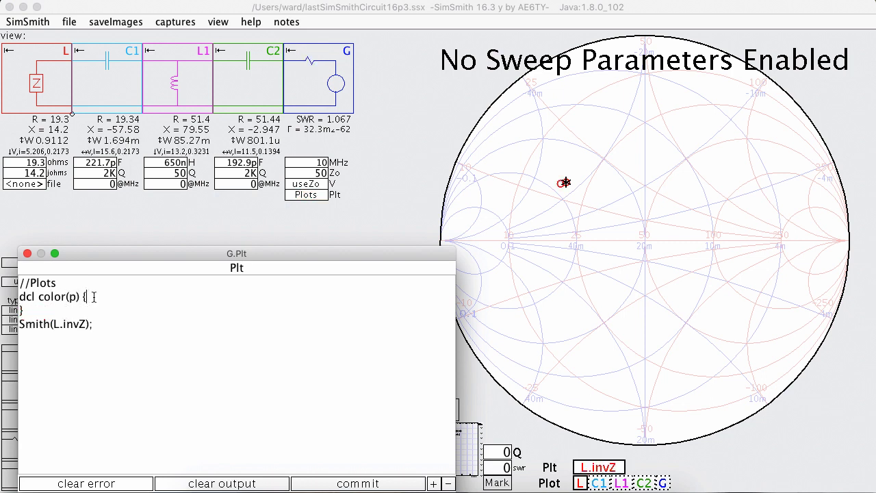
key(Return)
text(if )
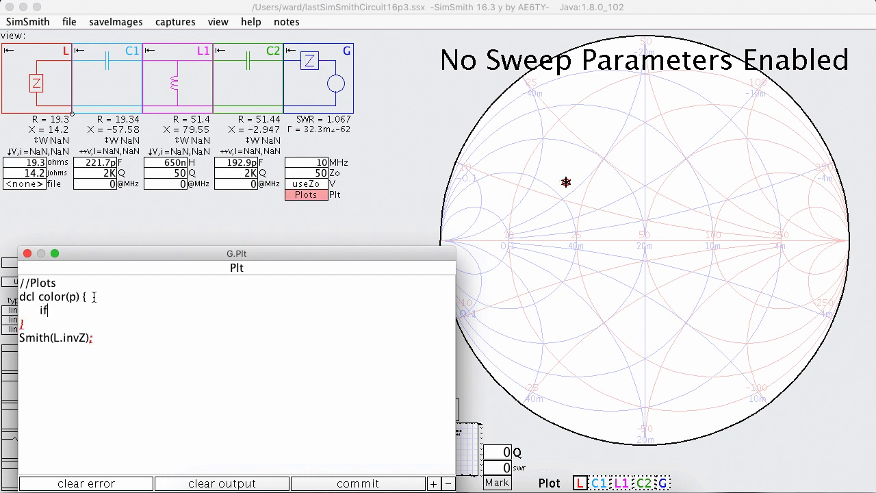
text((p < re)
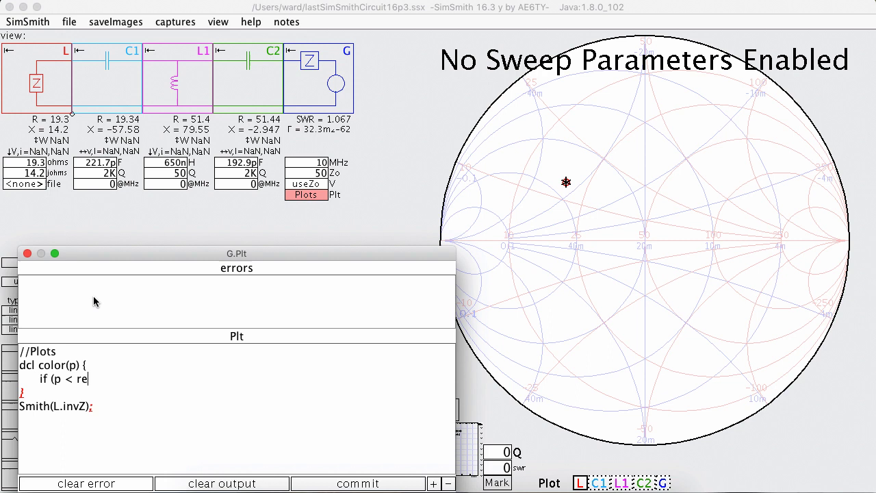
text(d) )
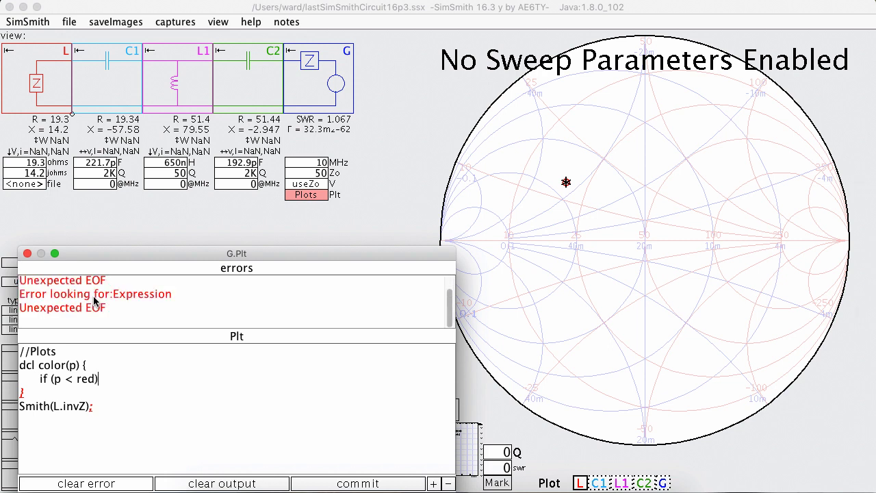
text(RGBA()
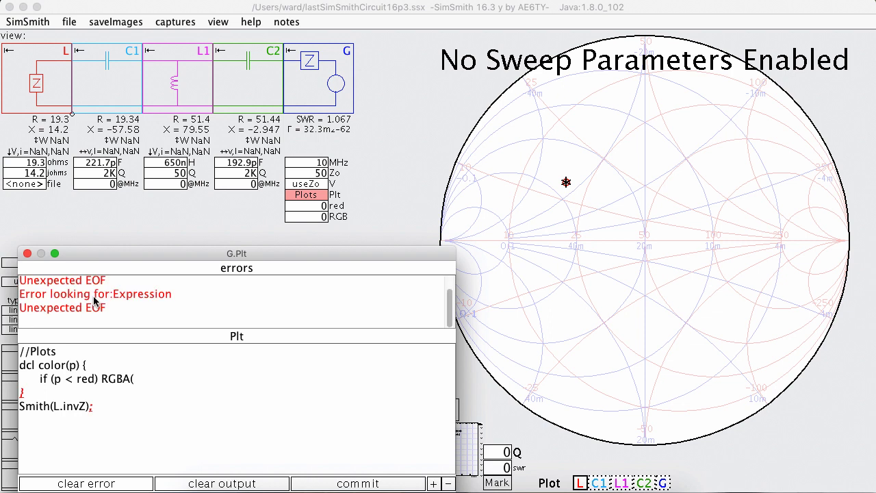
text(1,0)
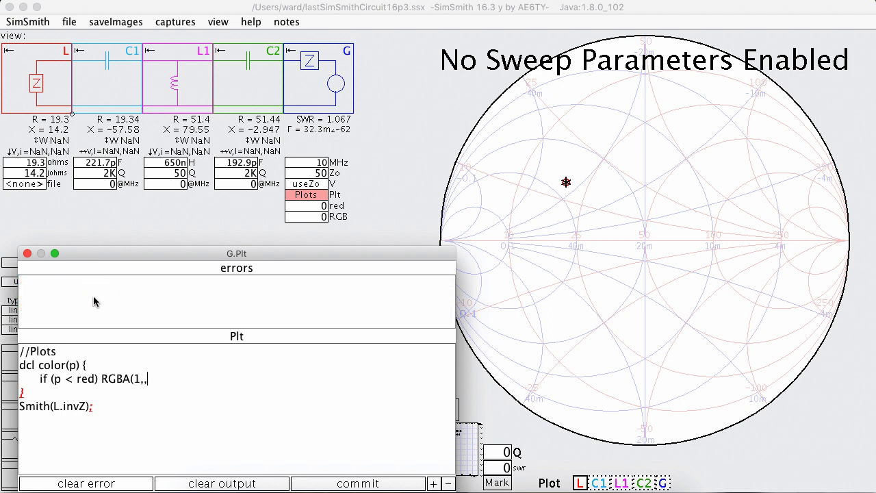
text(,0,1);)
- Add the yellow rule if (p < yellow) RGBA(1,1,0,1); below the red one
key(Return)
key(Tab)
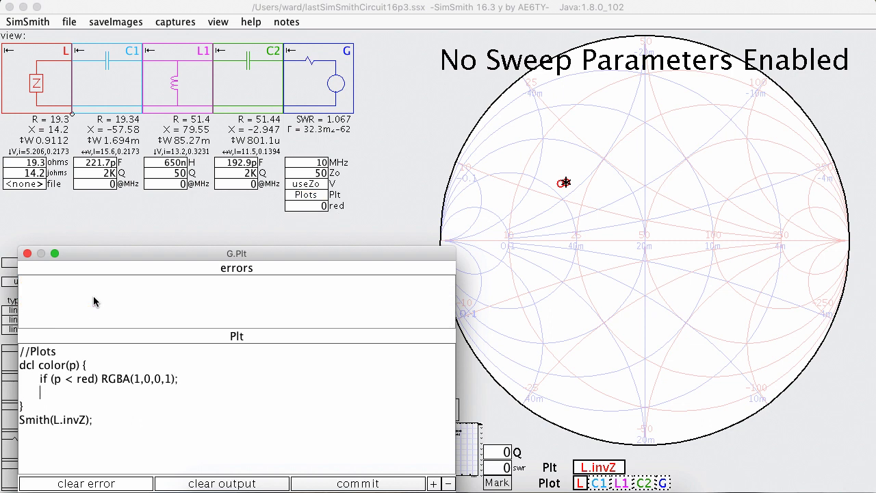
text(if (p M)
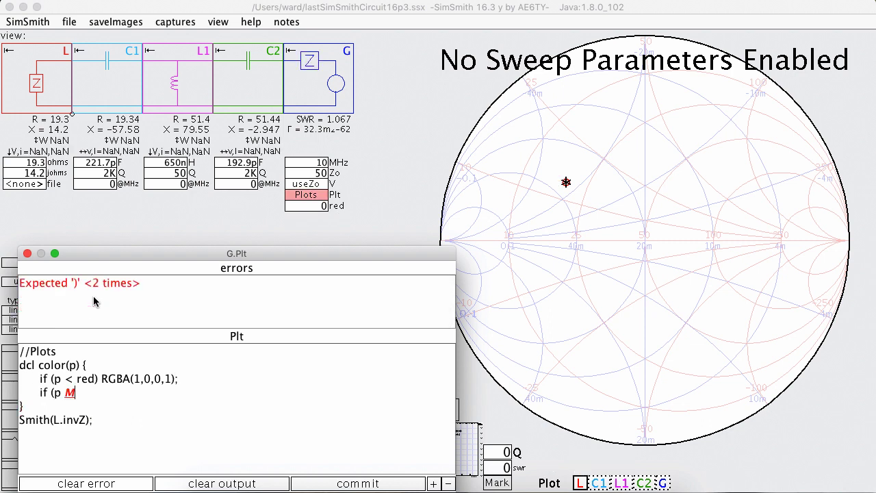
key(BackSpace)
text(< yellow) R)
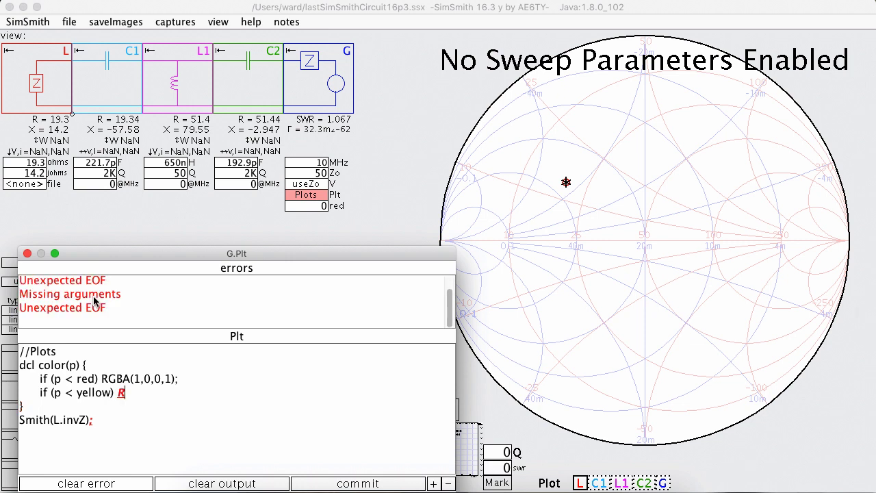
text(GBA(1,)
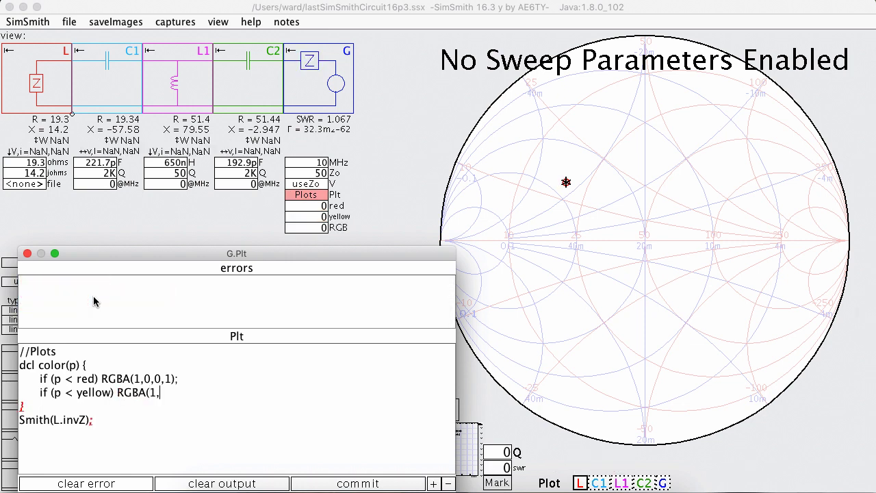
text(1,0,1);)
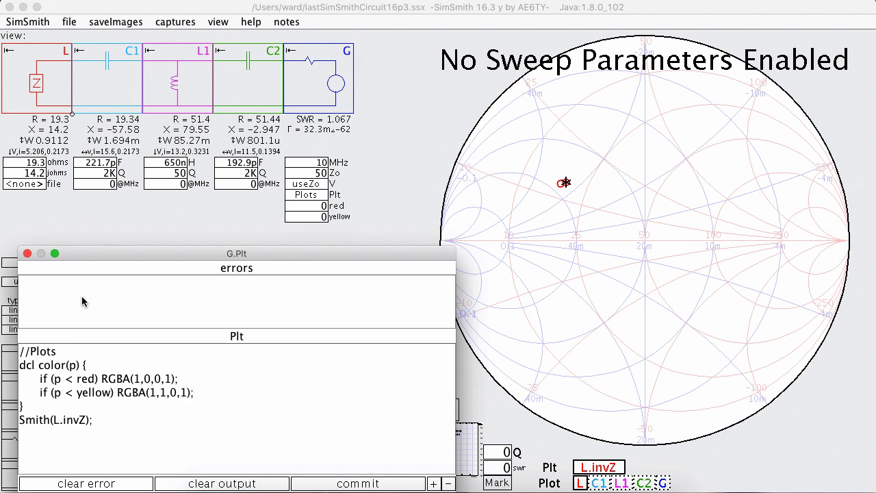
- Put return before both RGBA rules, add a green default, and call Smith(color(L.invP),L.invZ)
click(102, 379)
text(return)
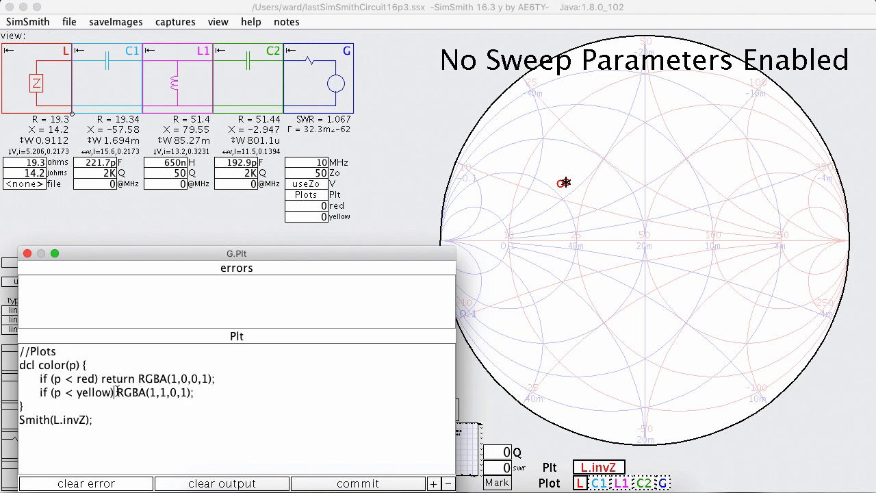
click(116, 392)
text(r )
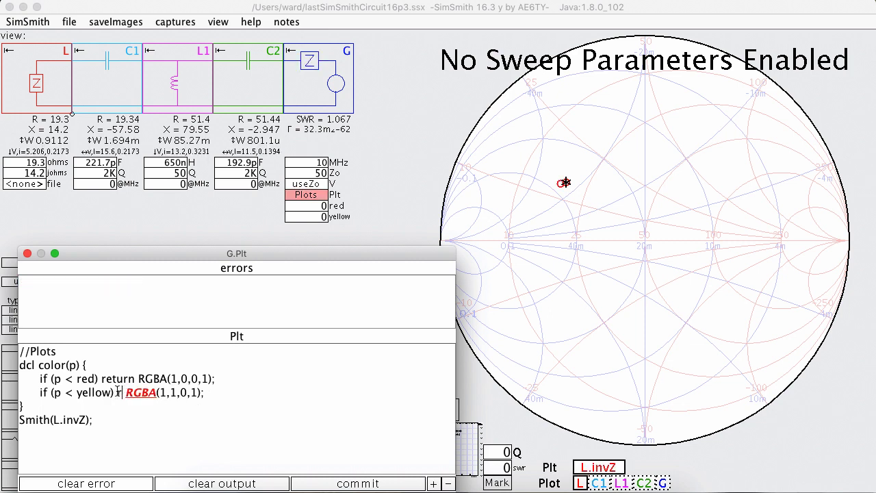
text(eturn)
key(BackSpace)
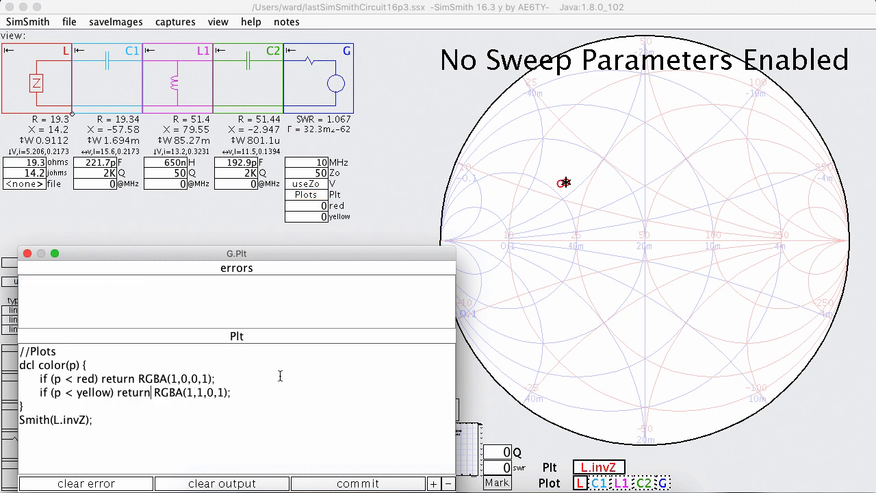
key(Return)
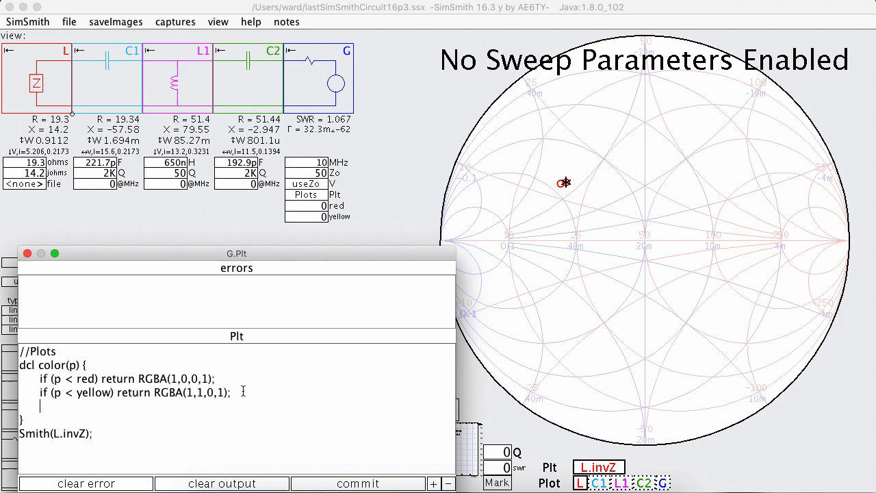
text(return RGB)
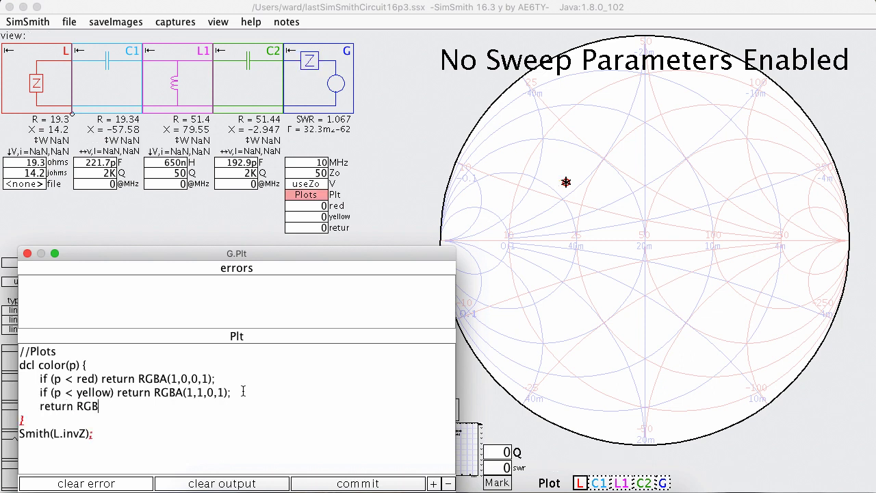
text(A(0,1,0,1);)
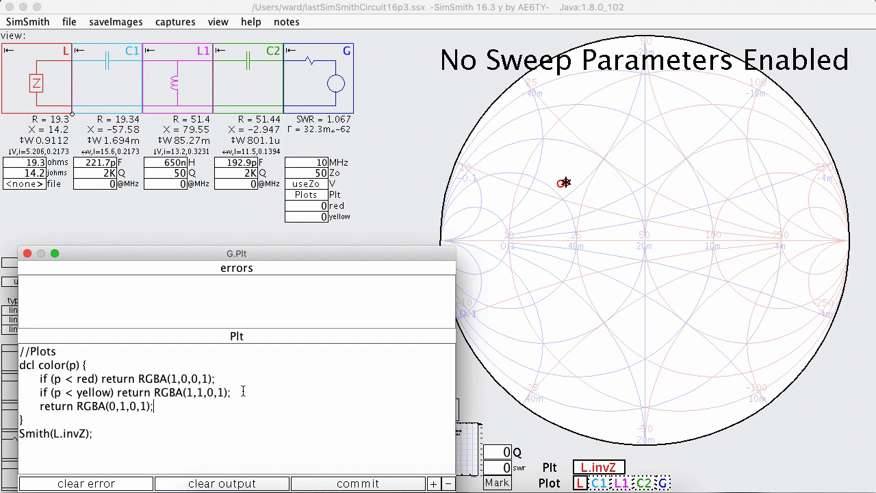
click(54, 433)
text(color()
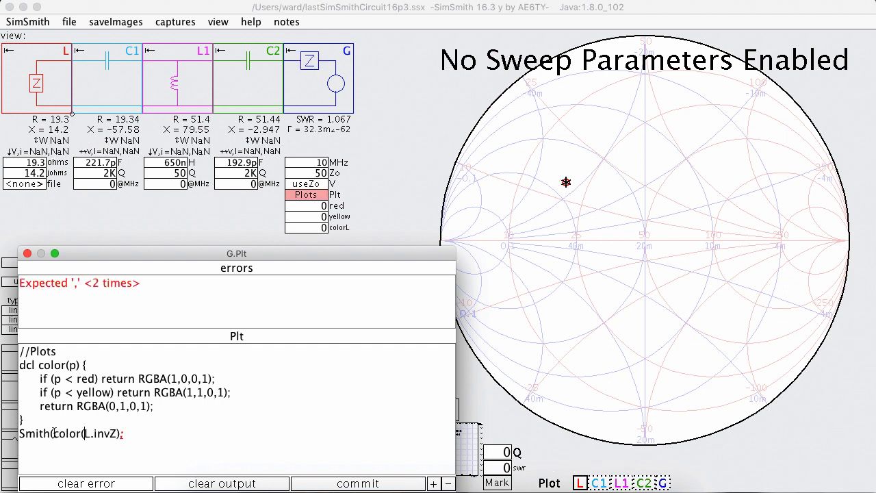
text(L.invP))
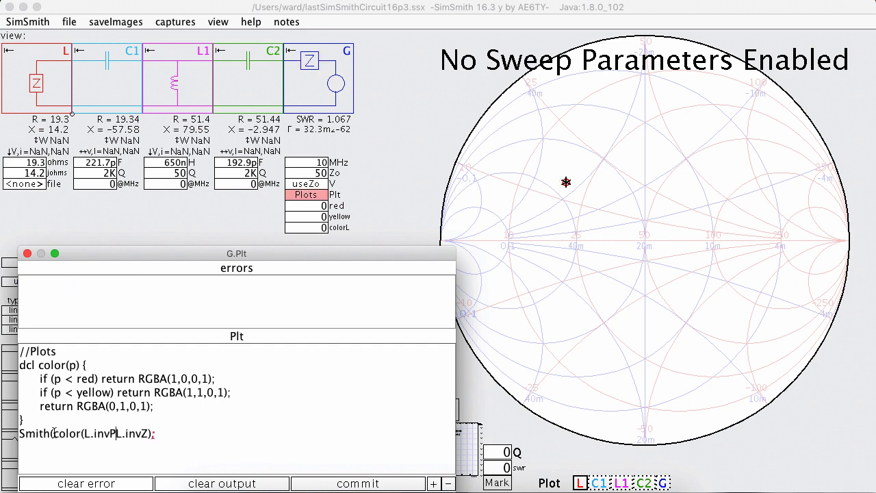
text(,)
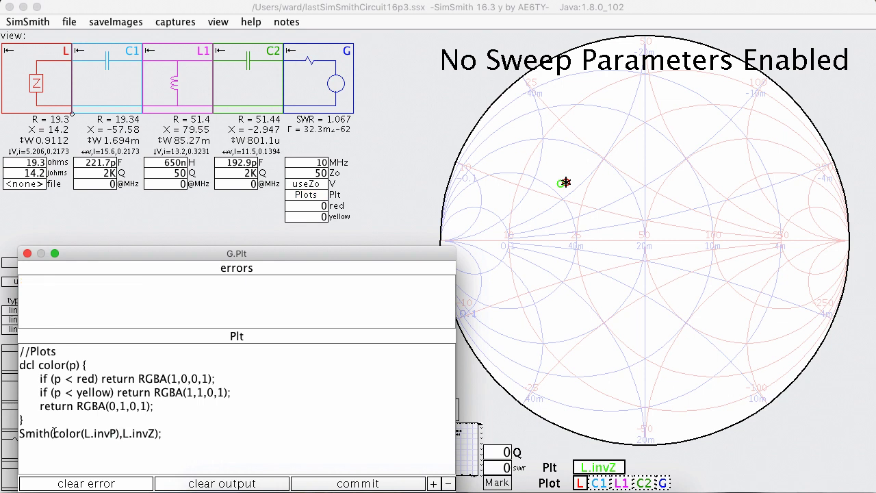
- Commit the plot script and re-enable sweeping of C1.F, L1.H and C2.F
click(366, 484)
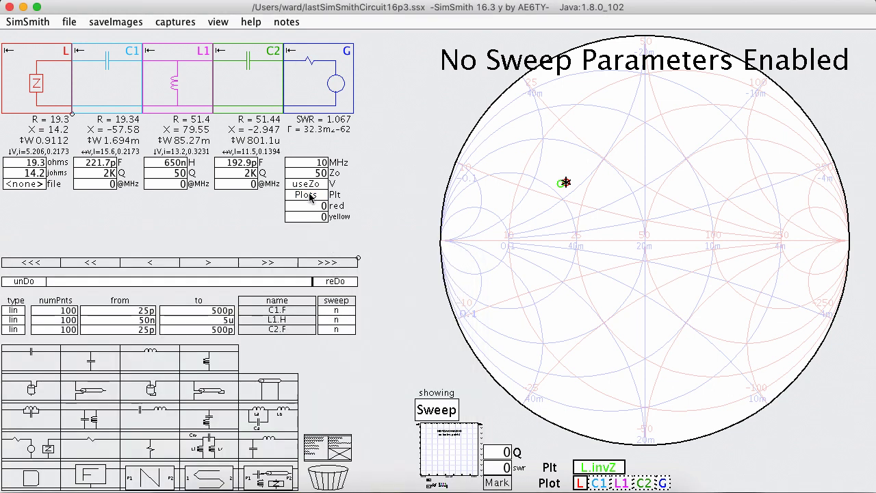
click(336, 310)
click(339, 320)
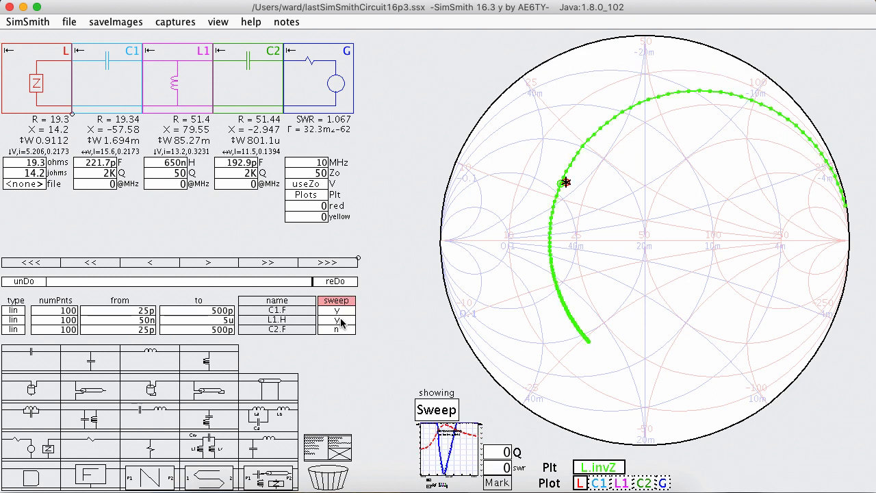
click(339, 329)
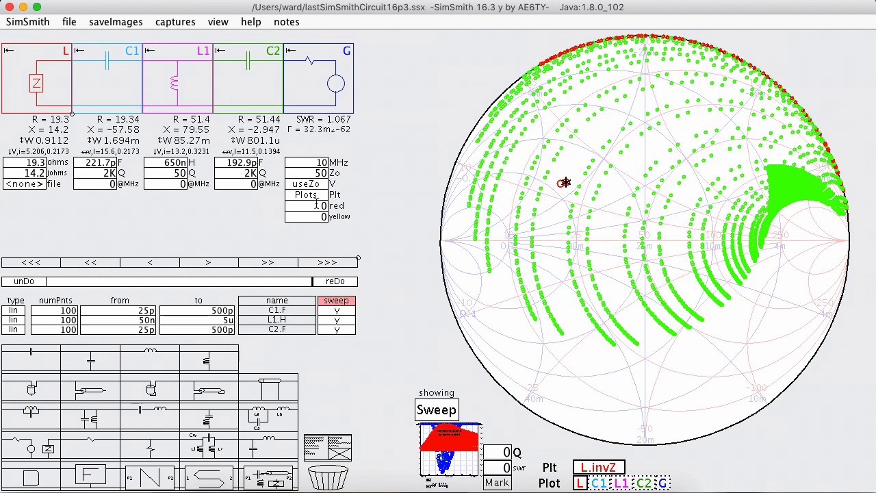
- Try out red and yellow threshold values, including a yellow threshold of 0.7
click(319, 206)
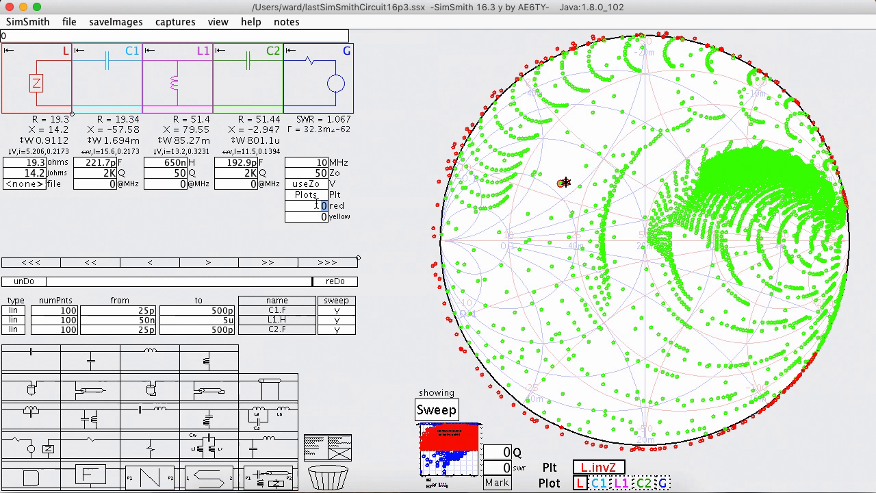
text(1.8)
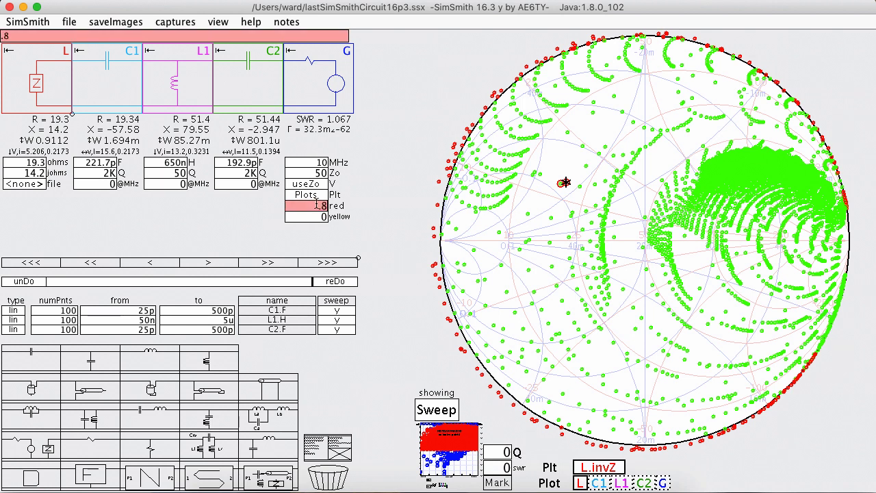
key(Tab)
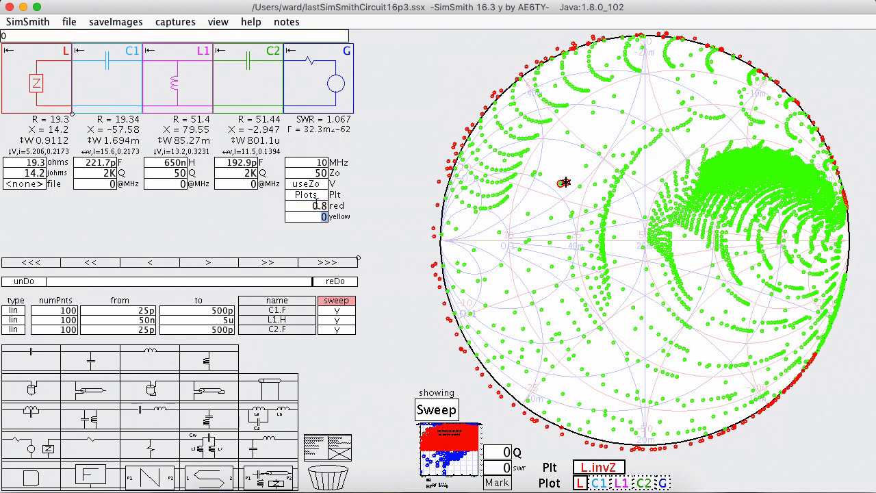
text(0.9)
key(Tab)
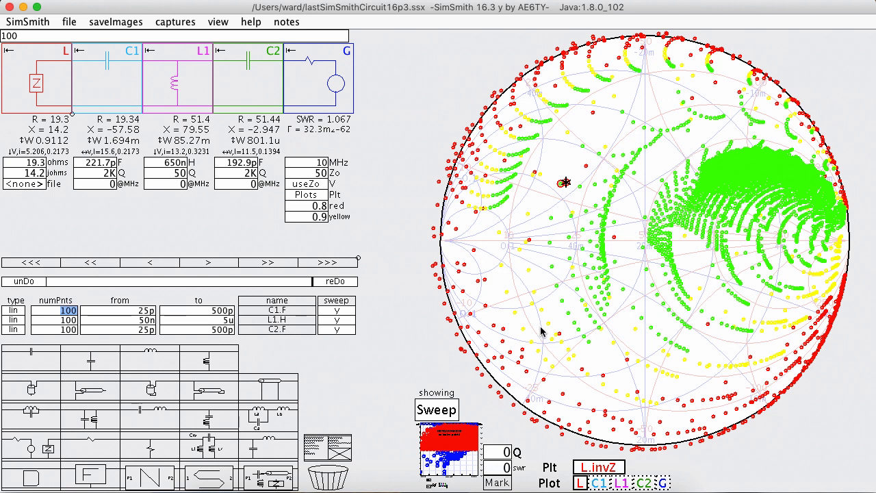
click(317, 217)
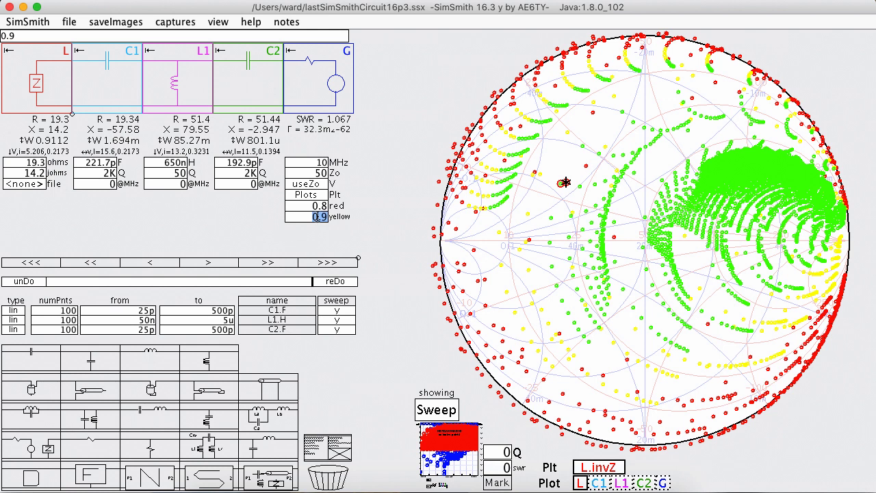
click(315, 206)
scroll(319, 208, down, 3)
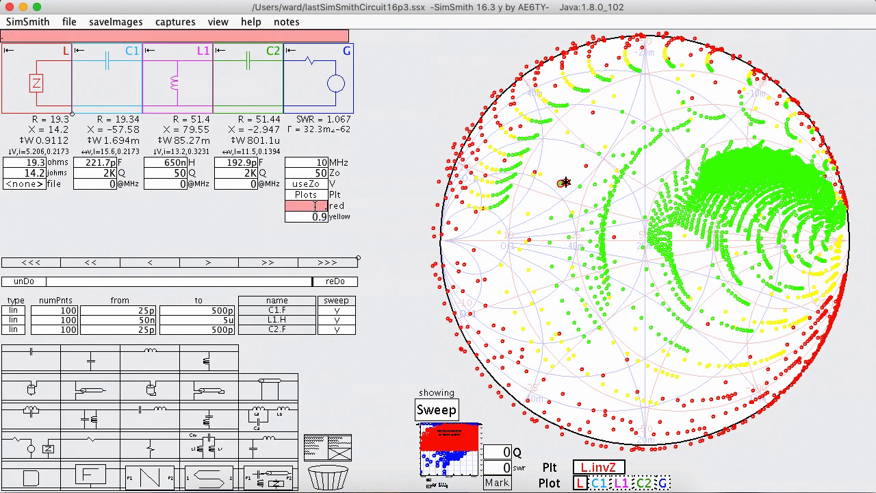
click(317, 217)
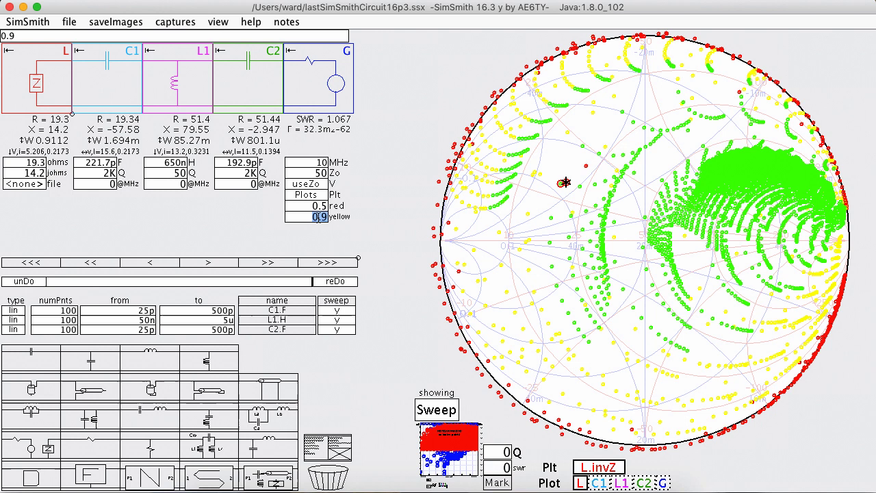
key(BackSpace)
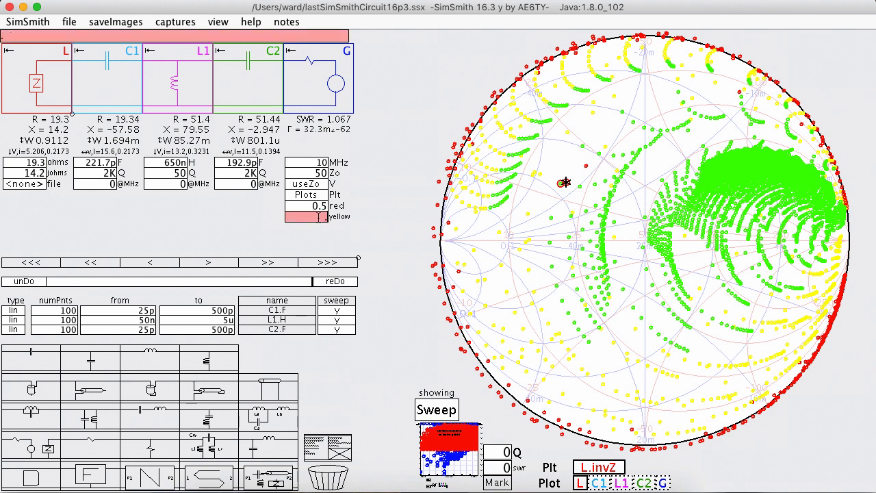
text(0.7)
key(Return)
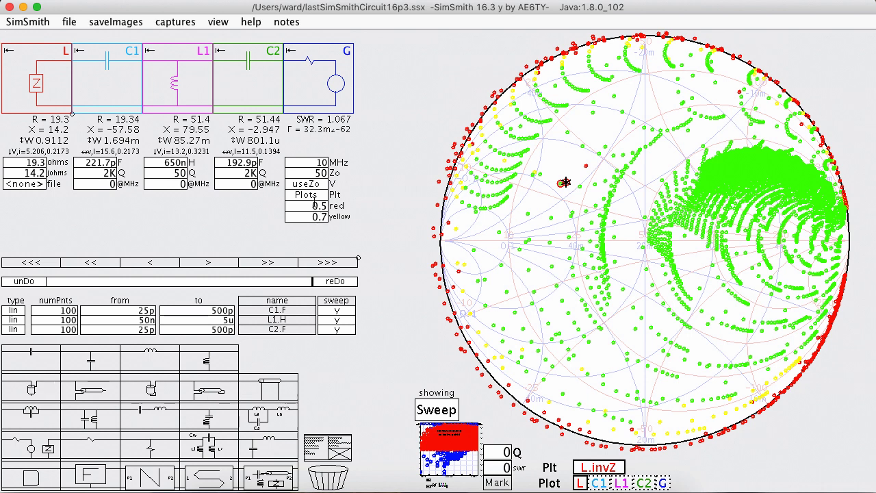
- Set the red threshold to 0.8 and the yellow threshold to 0.9
click(317, 206)
text(0.8)
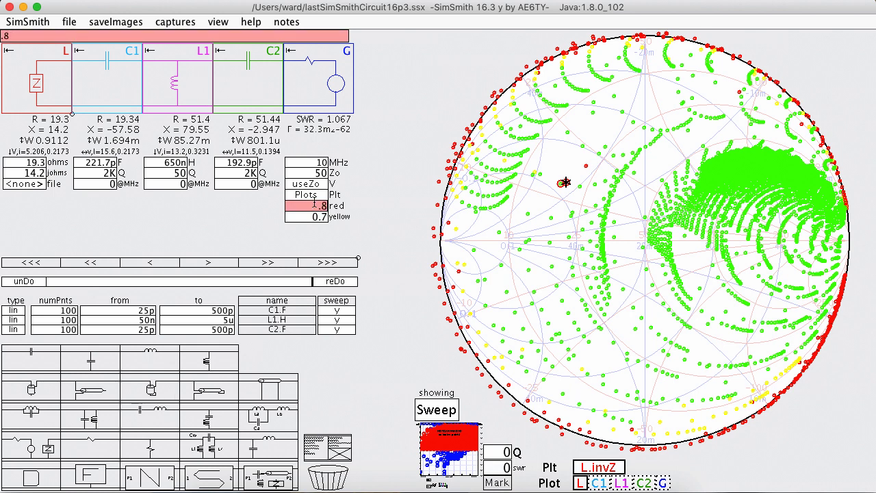
key(Return)
text(0.9)
key(Return)
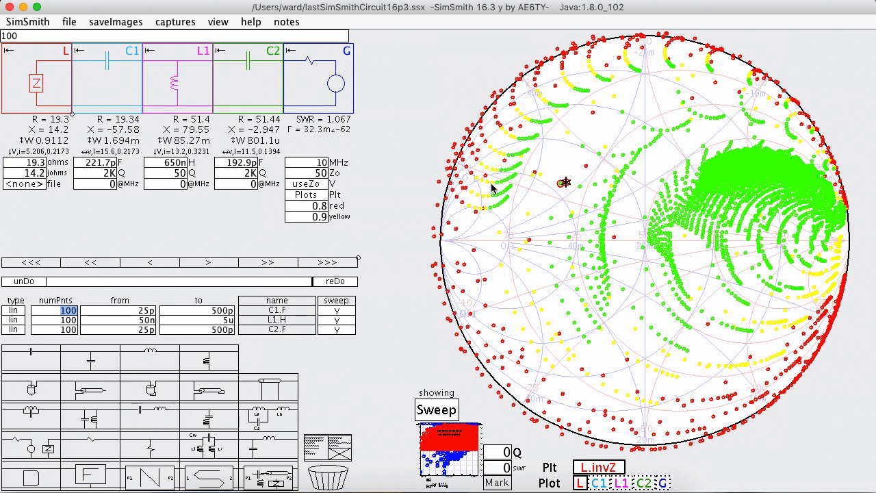
- Zoom in and out around the left edge of the Smith chart to inspect the coloured sweep points
scroll(484, 185, up, 10)
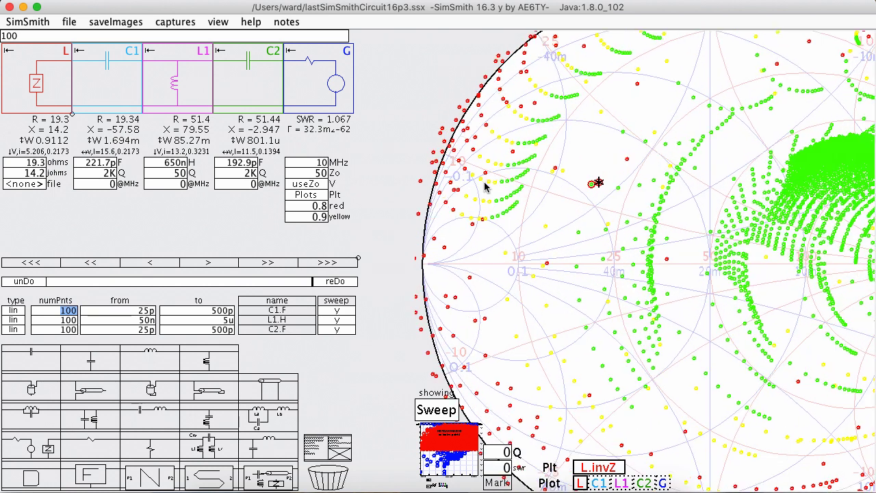
scroll(484, 185, up, 10)
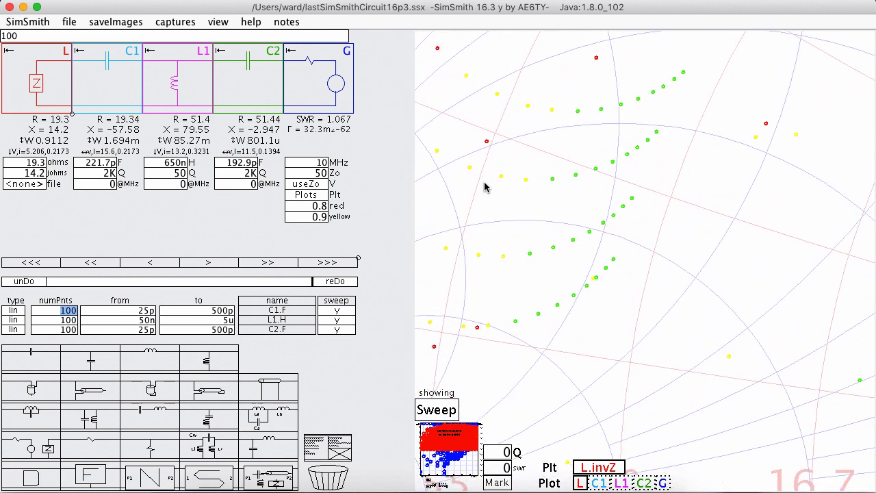
scroll(485, 186, down, 6)
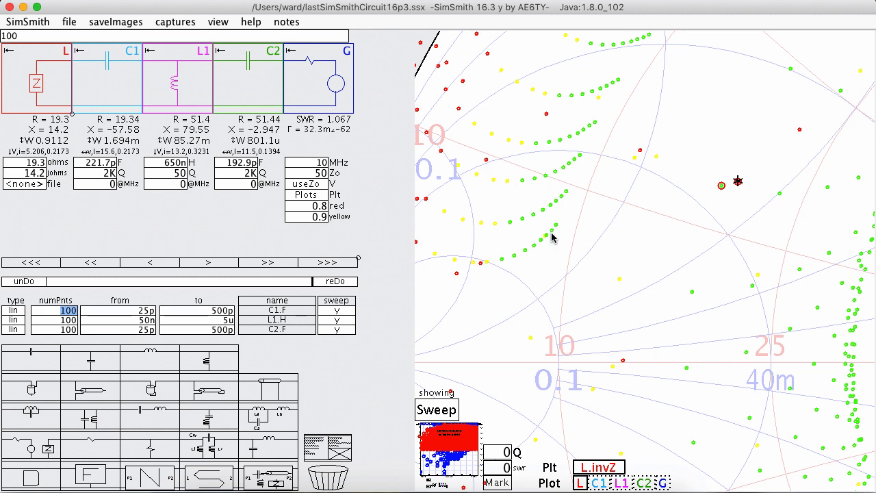
scroll(553, 237, up, 3)
scroll(553, 237, down, 5)
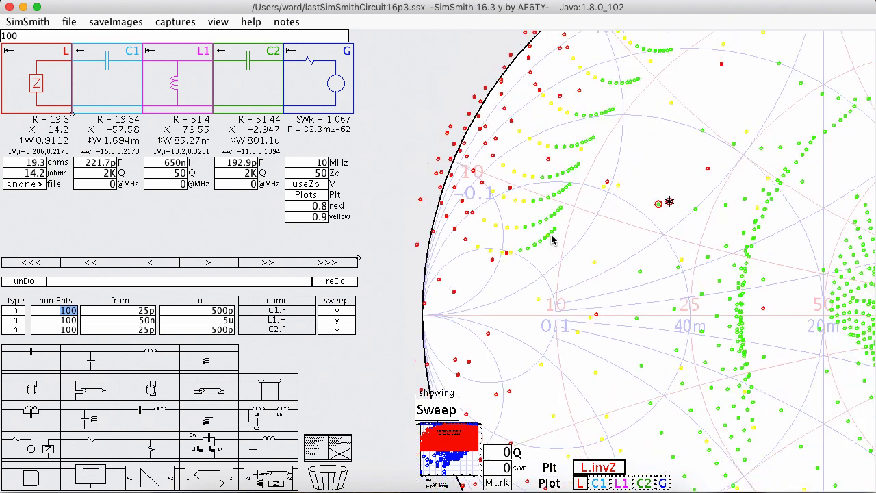
click(25, 26)
click(39, 55)
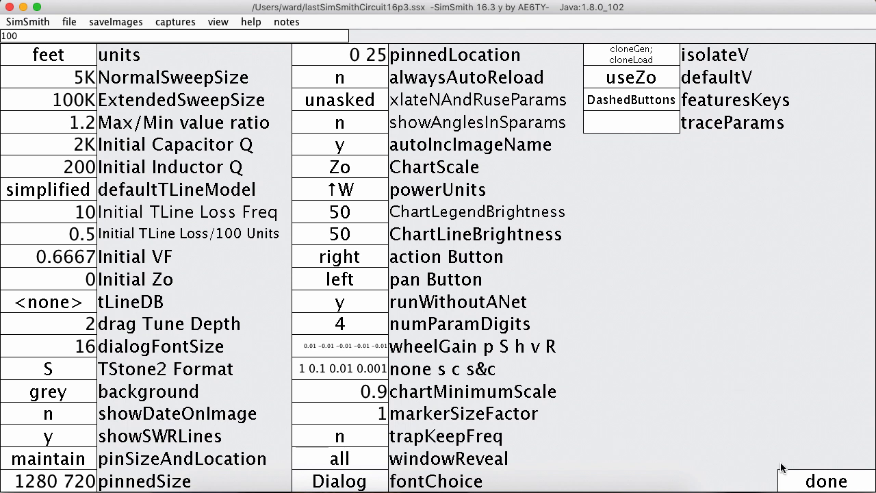
click(807, 481)
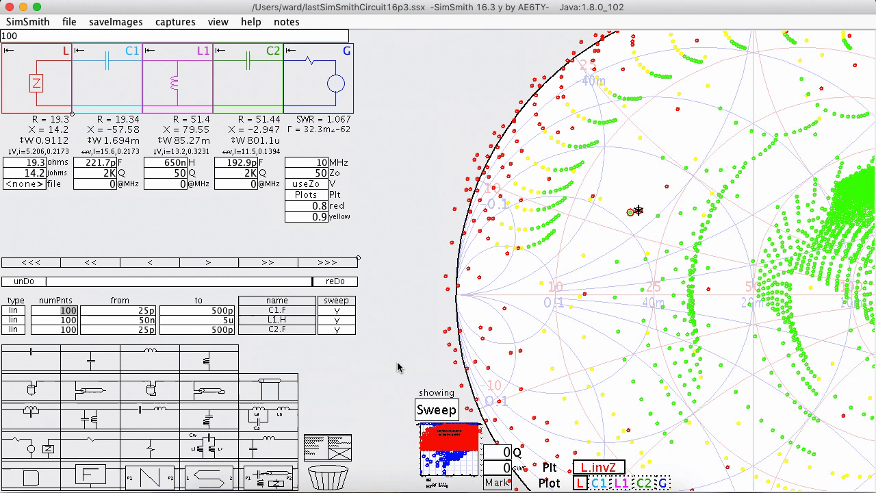
click(340, 304)
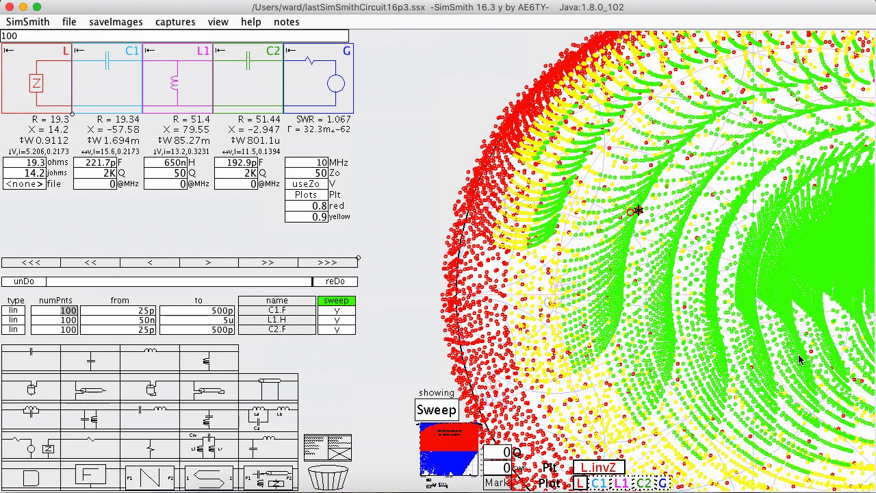
click(347, 305)
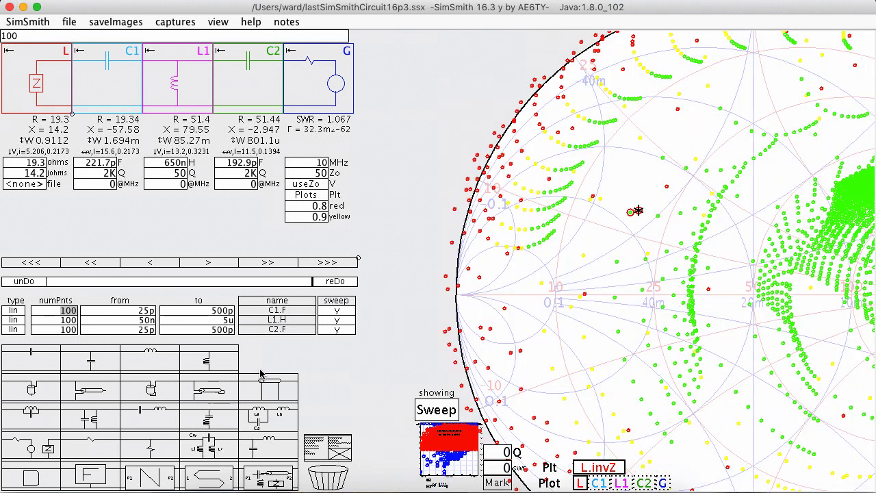
- Insert an LG1 block after C2 and turn off the C1.F, L1.H, C2.F and LG1.file sweeps
drag(34, 453, 328, 89)
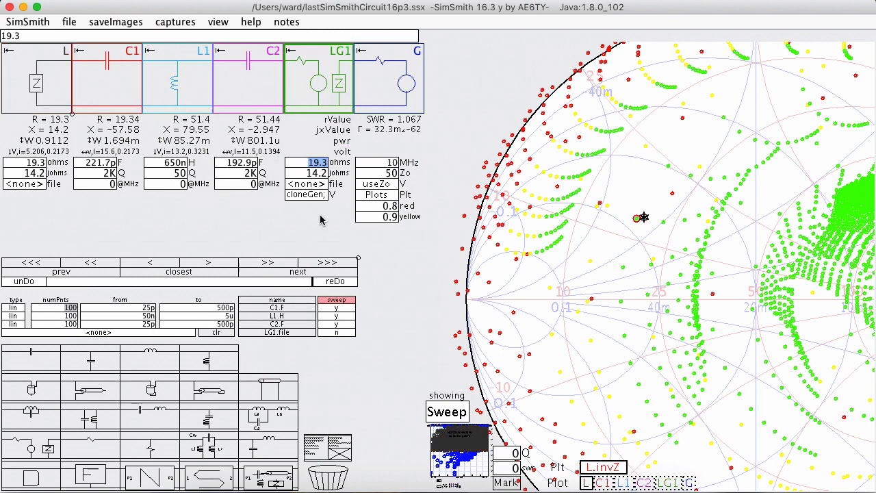
click(344, 308)
click(345, 316)
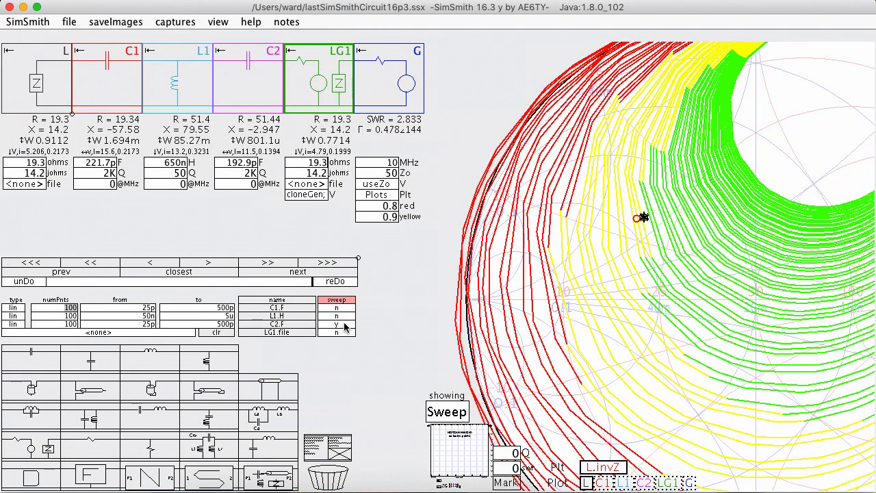
click(345, 325)
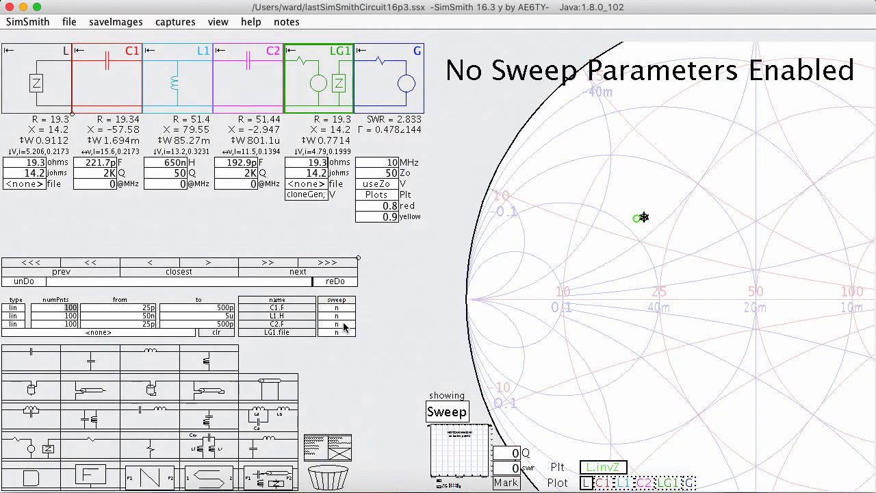
click(296, 333)
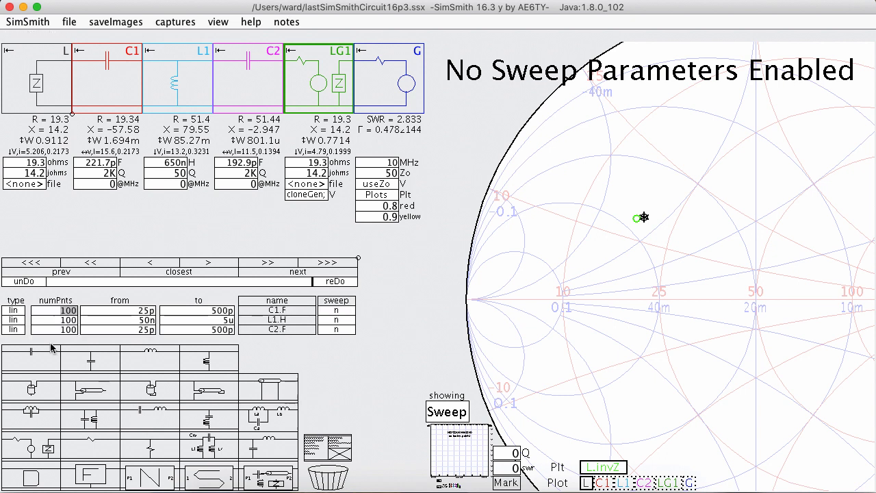
- Add series C3, shunt L2 and series C4 after LG1, plus equation block D1
drag(51, 348, 403, 85)
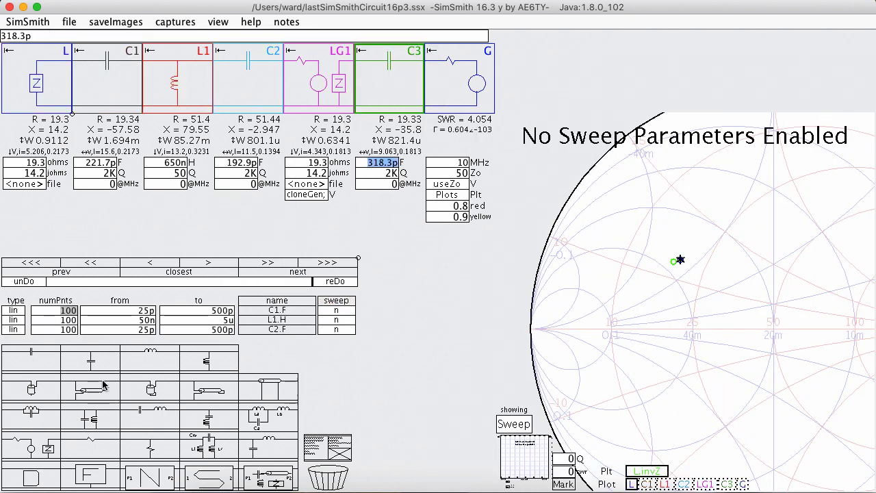
drag(209, 361, 452, 101)
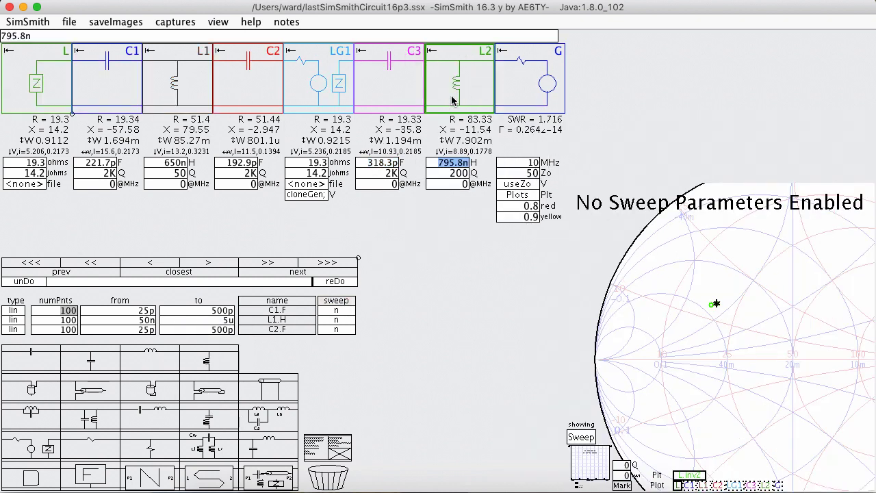
drag(30, 357, 513, 130)
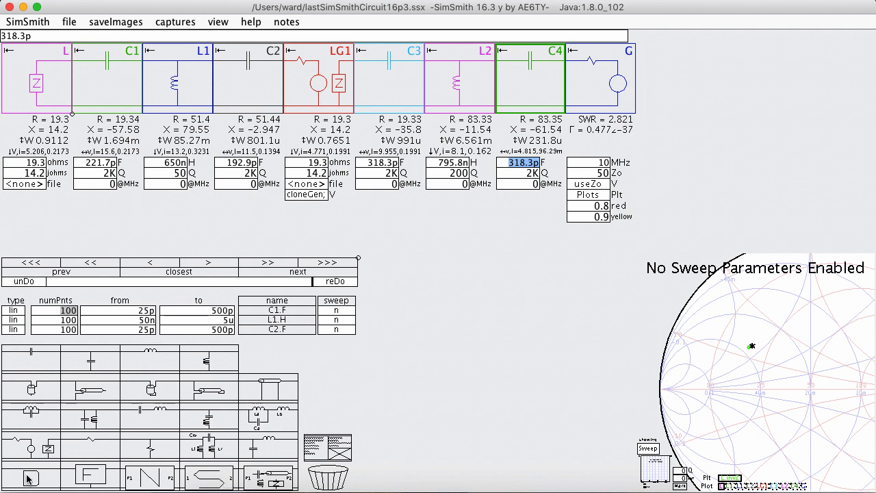
drag(29, 478, 382, 92)
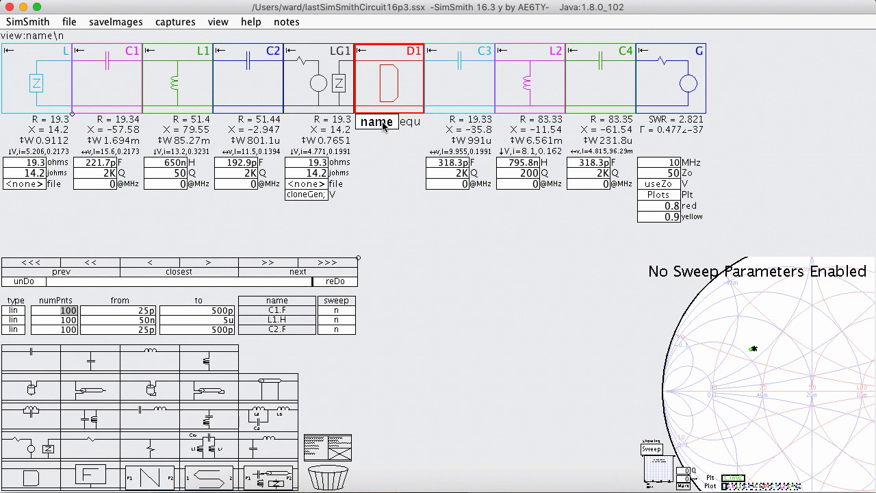
- Give D1 the equations C3.F = C1.F, L2.H = L1.H and C4.F = Cmax − C1.F
click(384, 123)
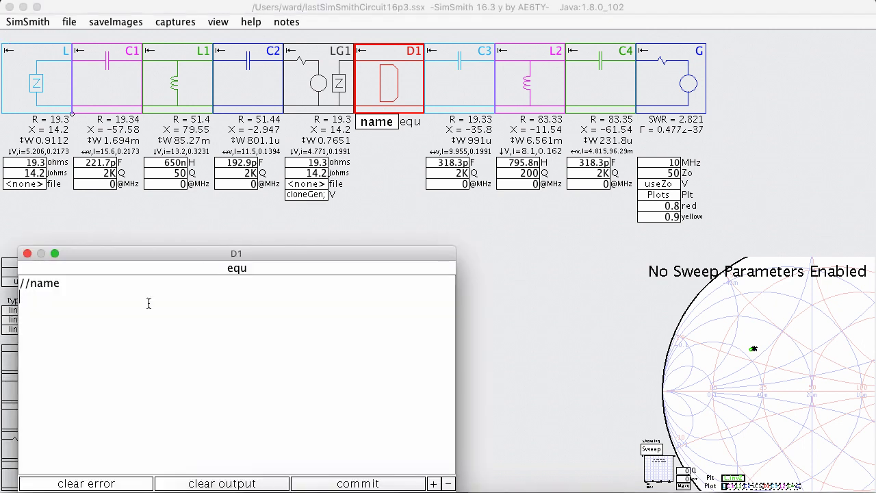
text(C3.F)
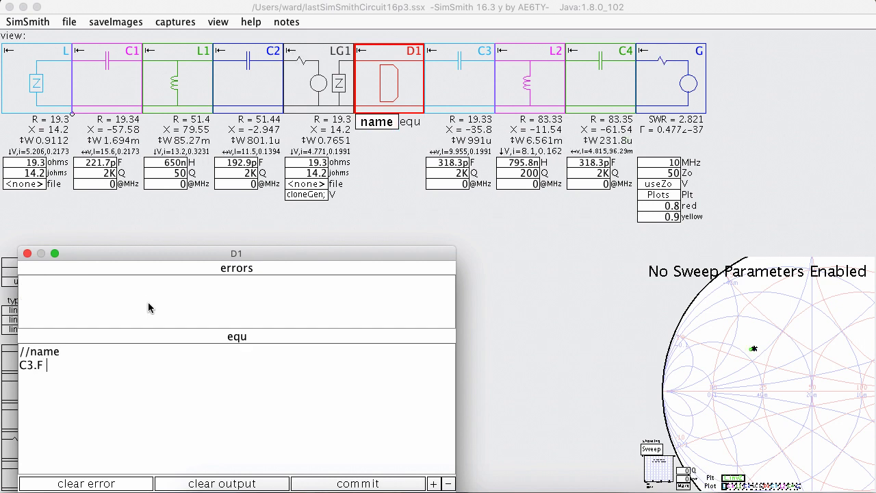
text( = C1.F;)
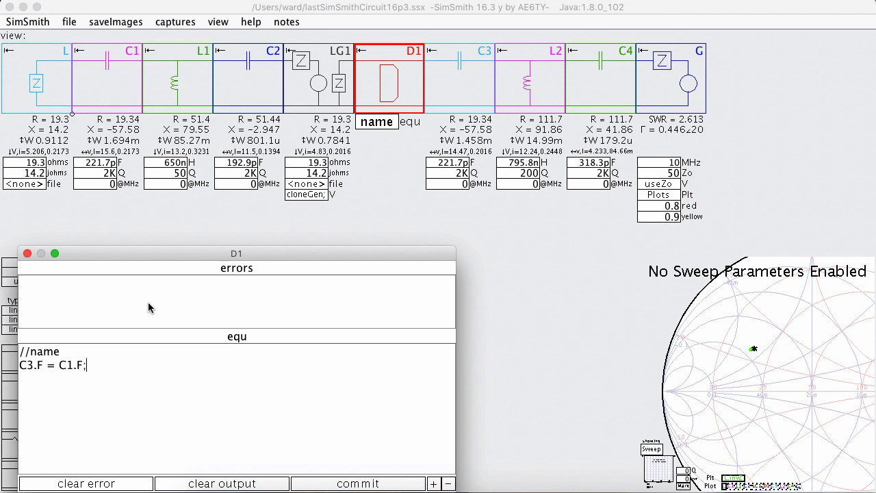
key(Return)
text(L2.H =)
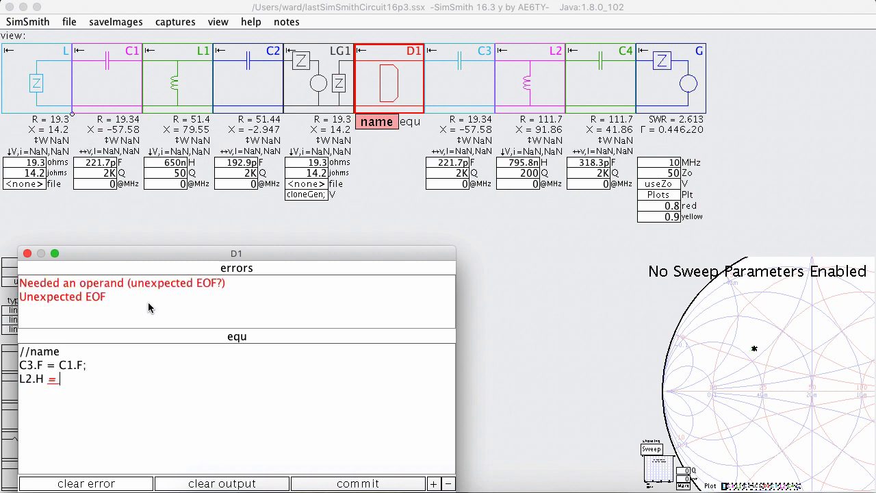
text( L1.H;)
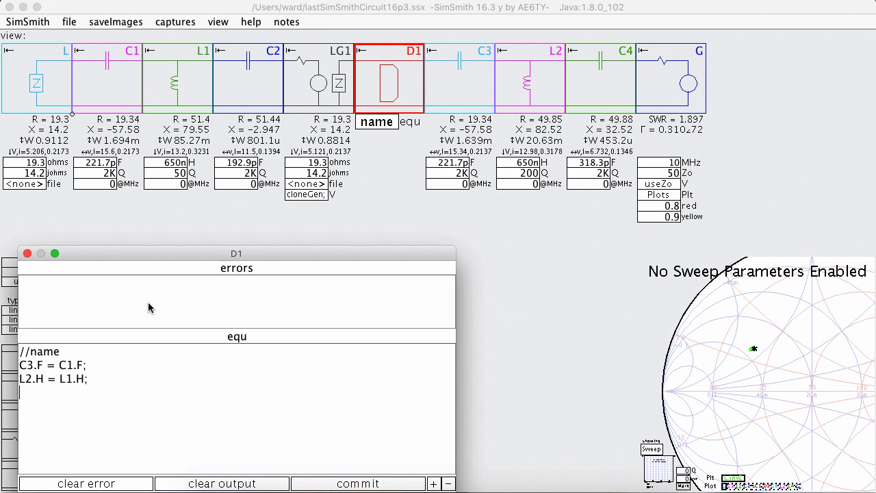
text(C4)
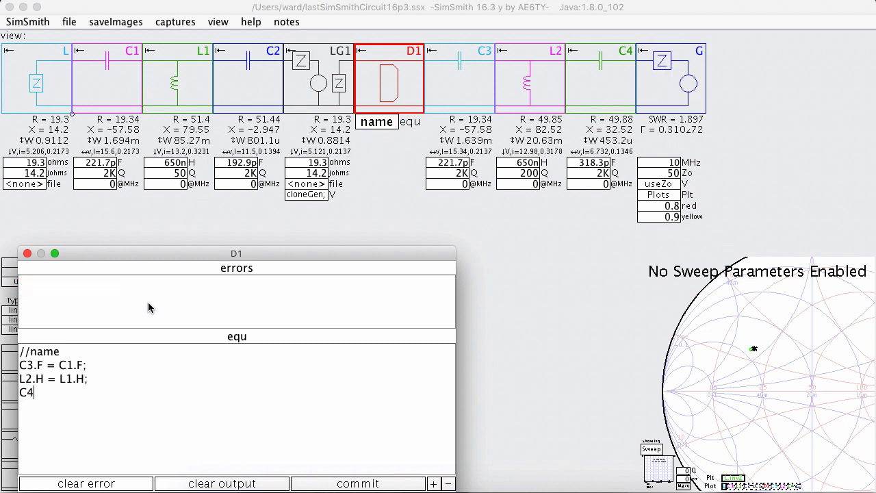
text(.F = )
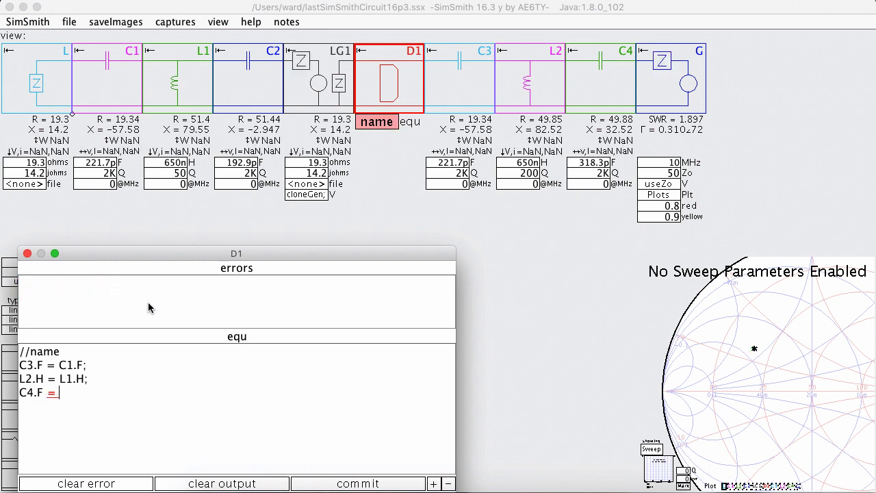
text((Cmax)
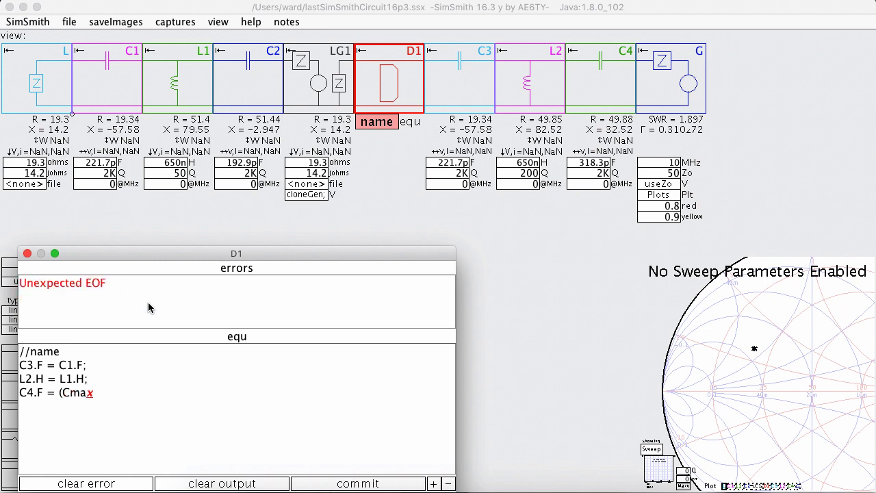
text(_)
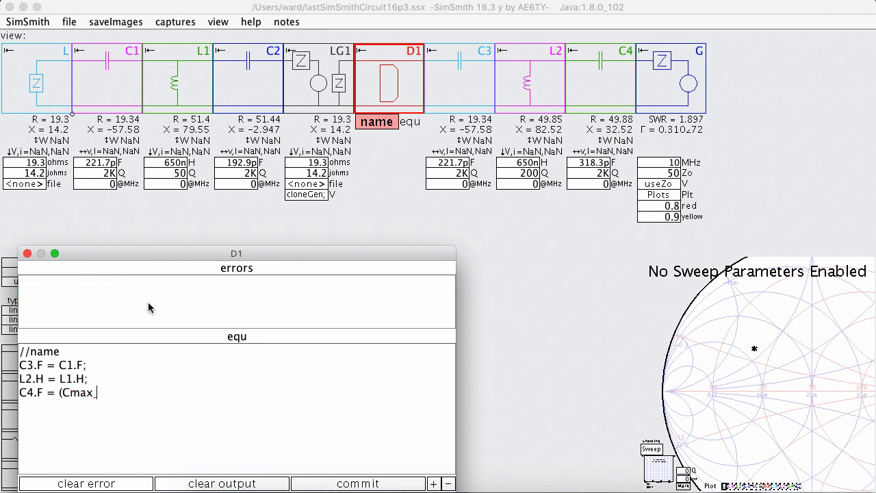
text( C1.F);)
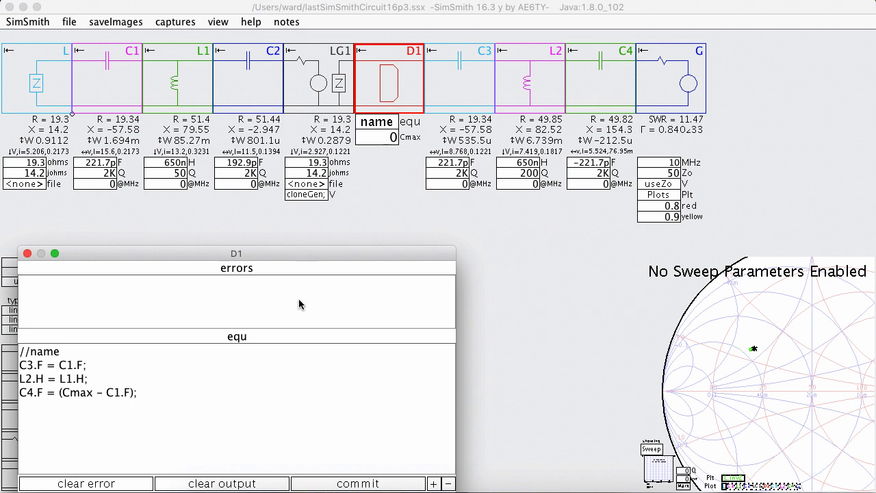
- Set D1's Cmax to 500p
click(387, 138)
text(5)
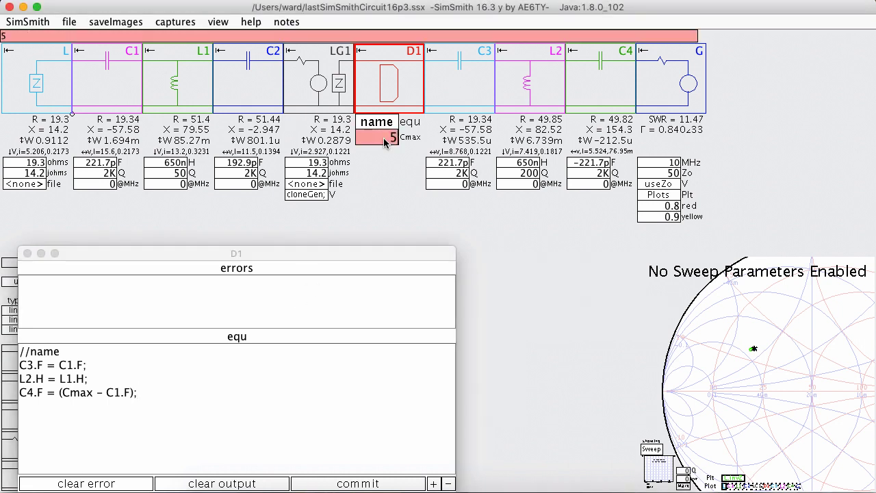
text(00p)
key(Return)
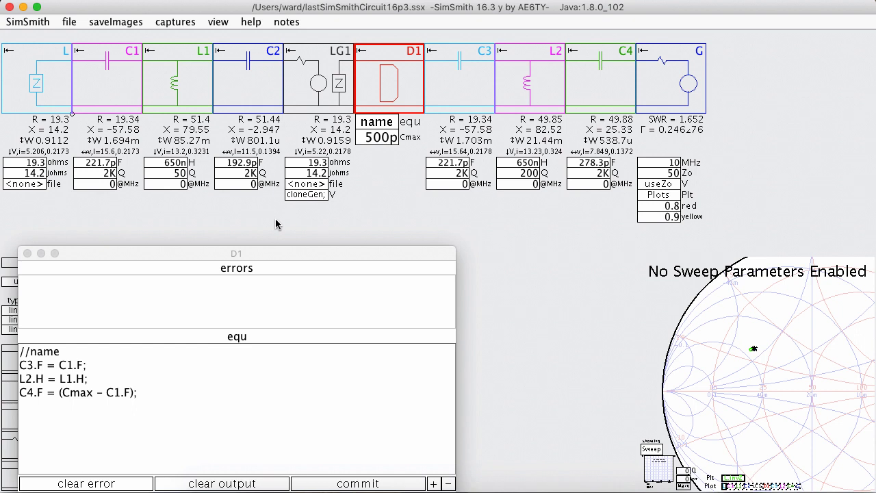
- Close the D1 equations and shrink the D1, L, C1, L1 and C2 blocks to narrow columns
click(27, 254)
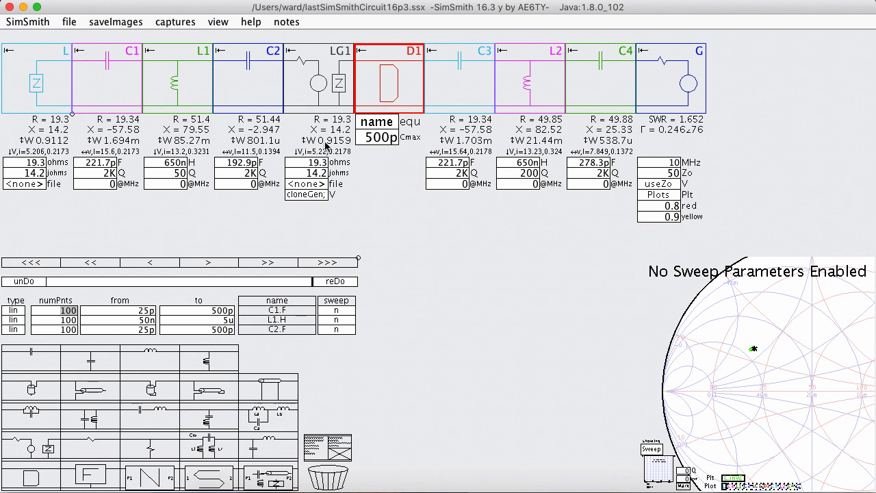
click(362, 53)
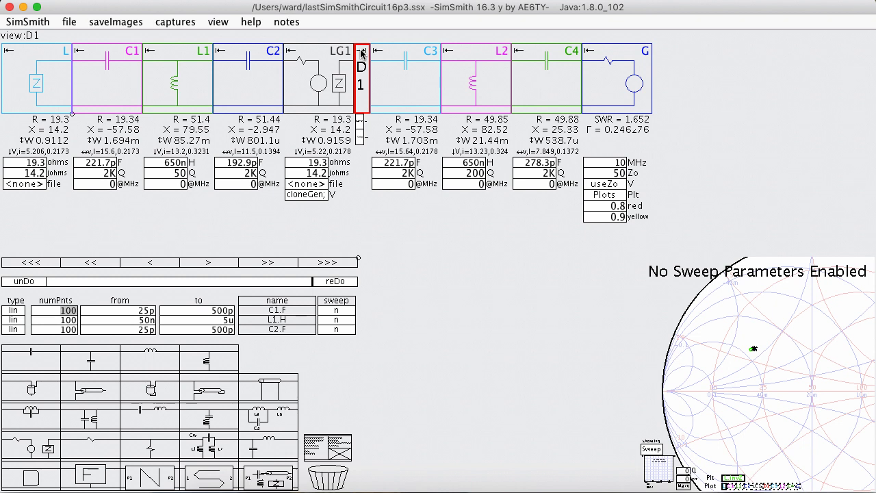
click(11, 55)
click(28, 55)
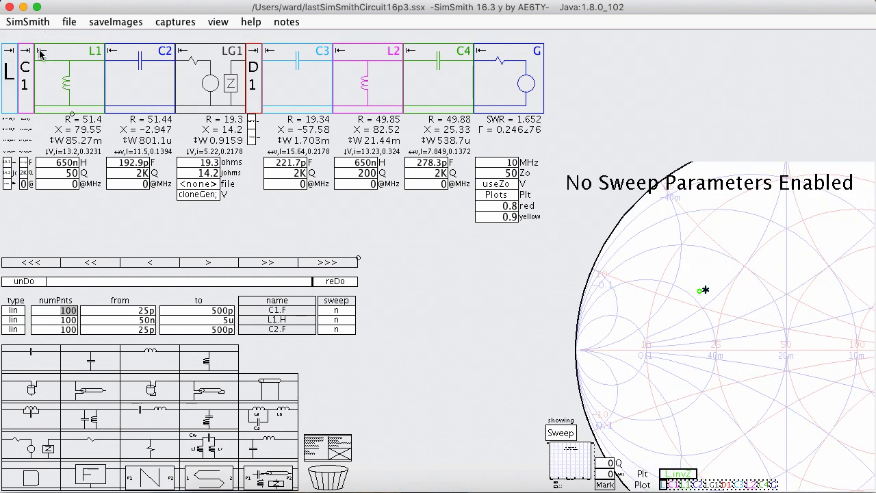
click(41, 53)
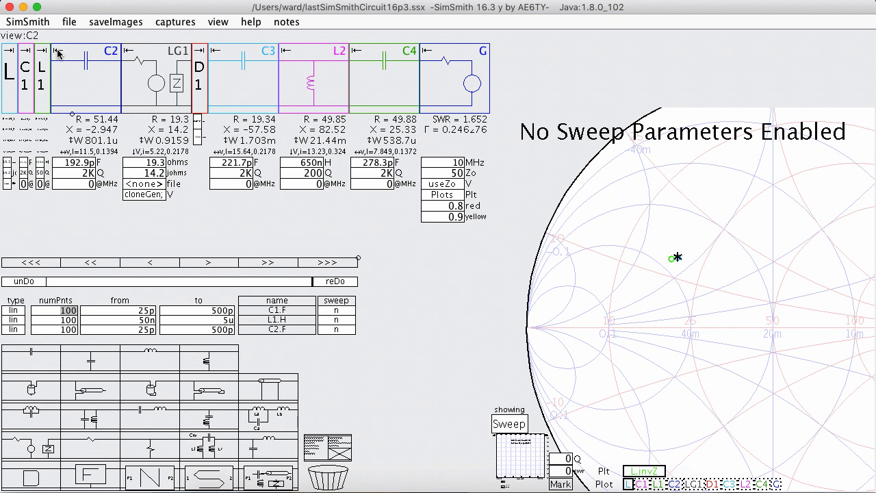
click(58, 53)
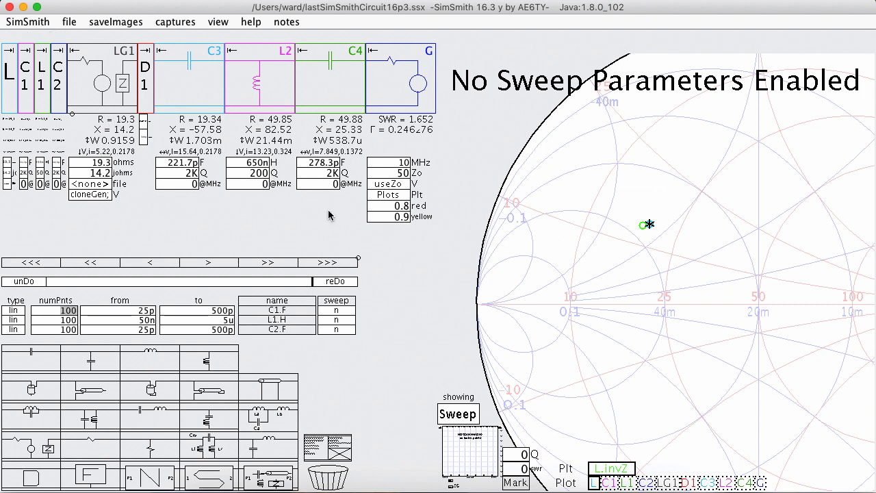
- Add Smith(color(LG1.invP),LG1.invZ); to G's plot script and commit it
click(388, 195)
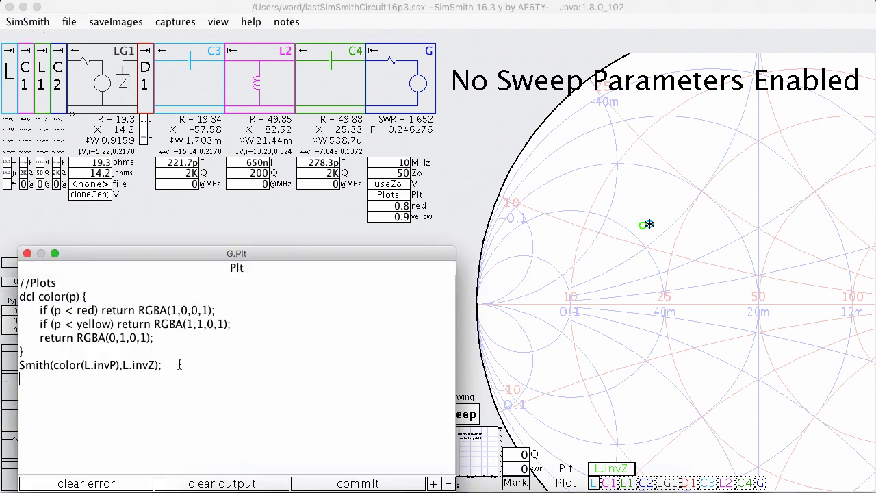
text(Smith(colo)
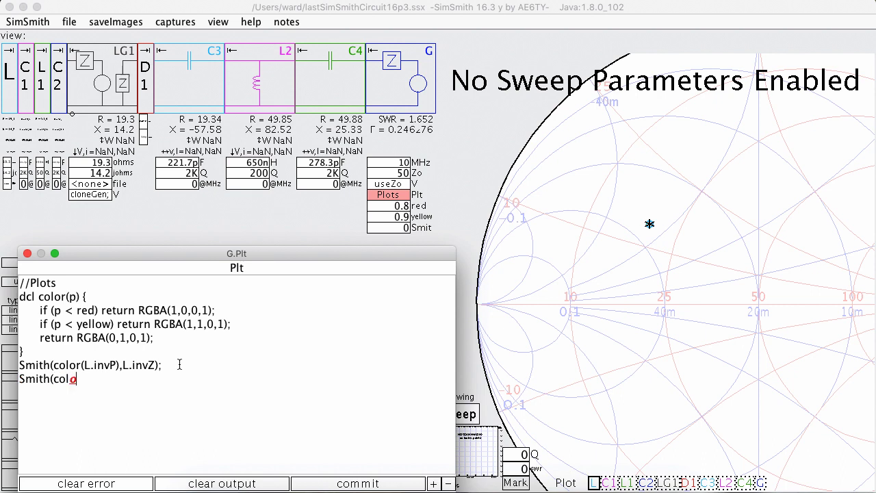
text(r(LG)
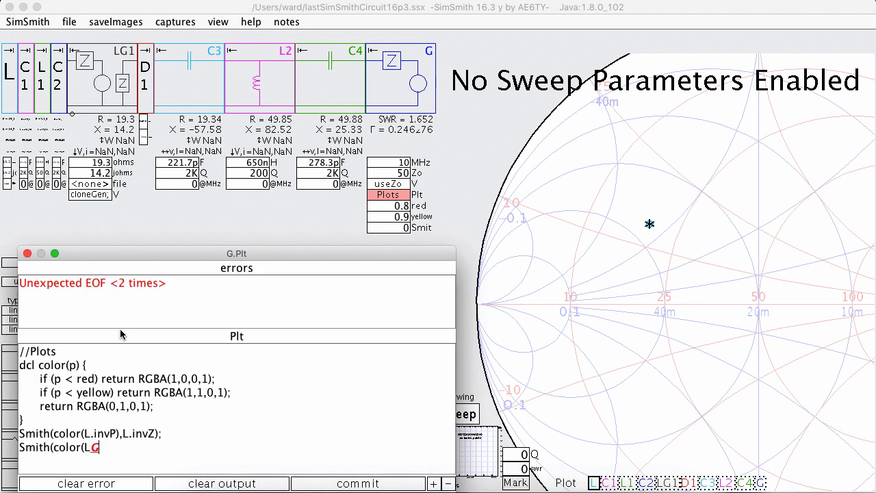
text(.invP),LG1.)
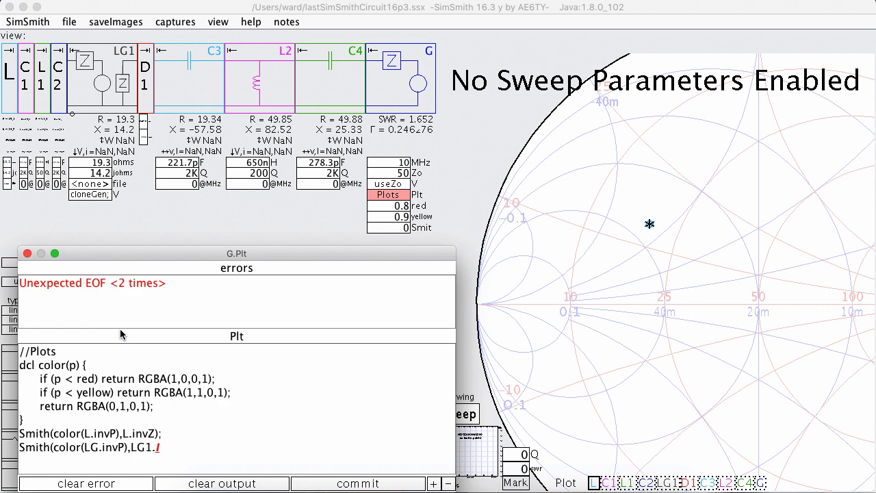
text(invZ);)
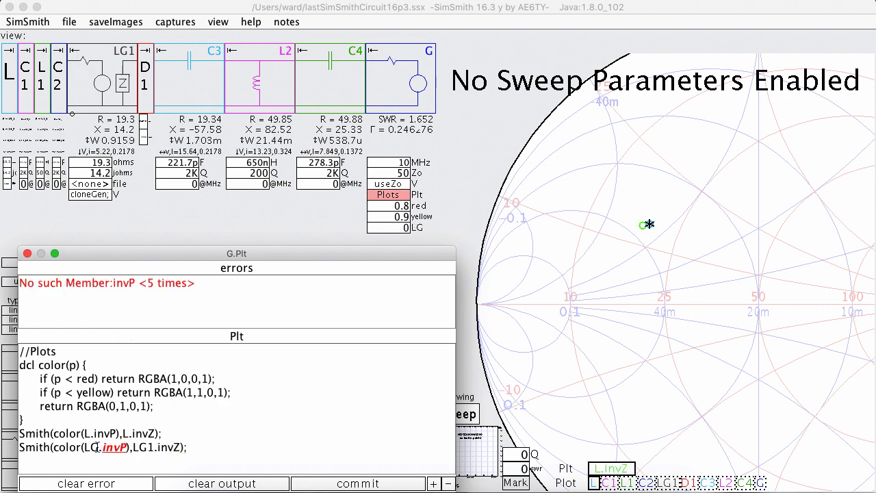
text(1)
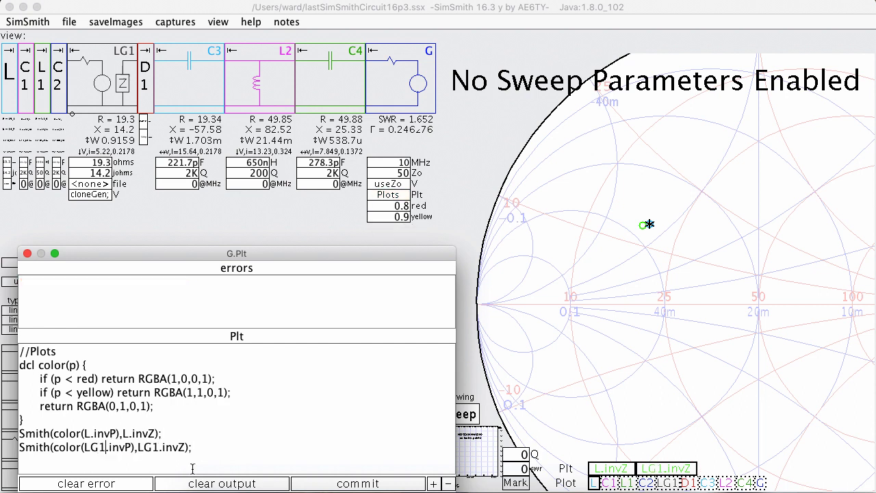
click(335, 483)
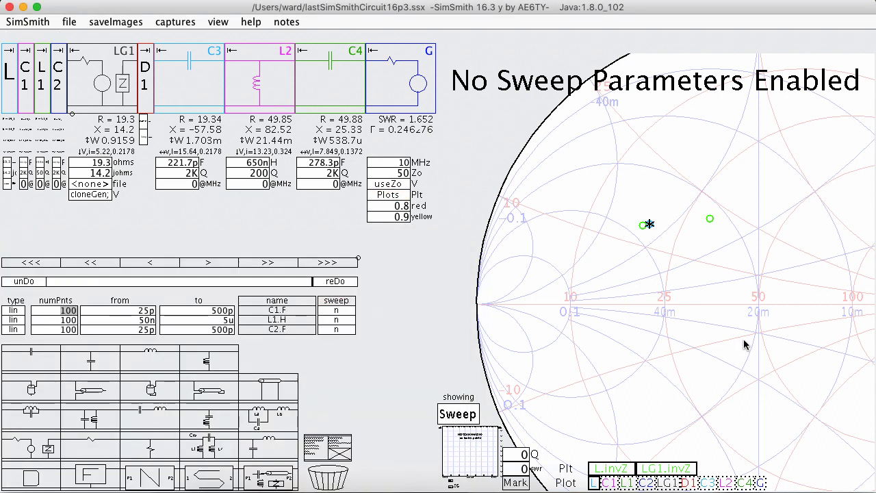
- Enable sweeping of C1.F, L1.H and C2.F and zoom the chart to the coverage points
click(347, 314)
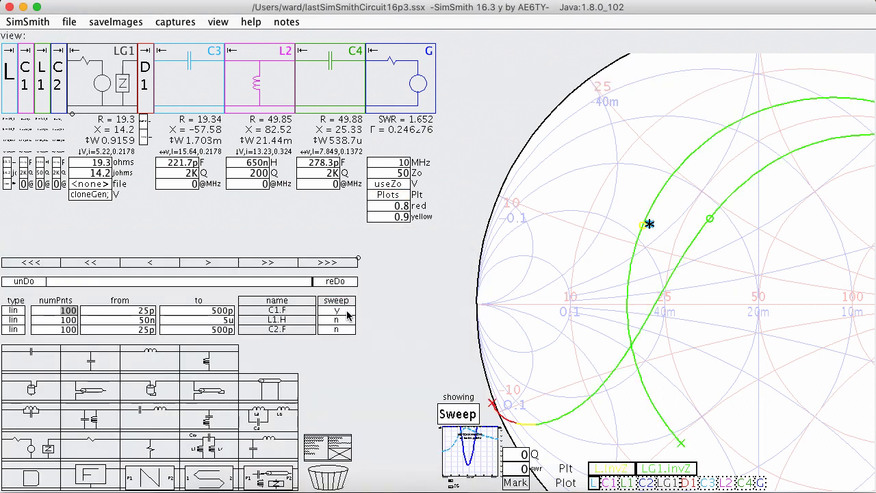
click(342, 321)
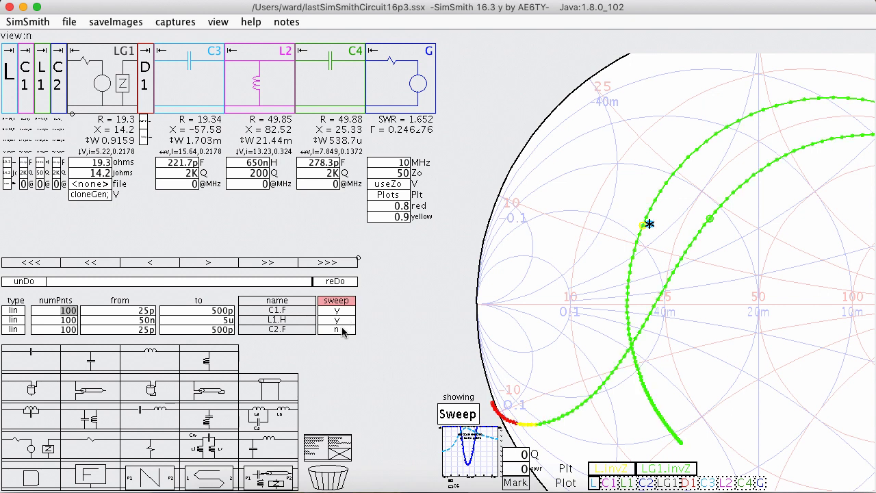
click(343, 330)
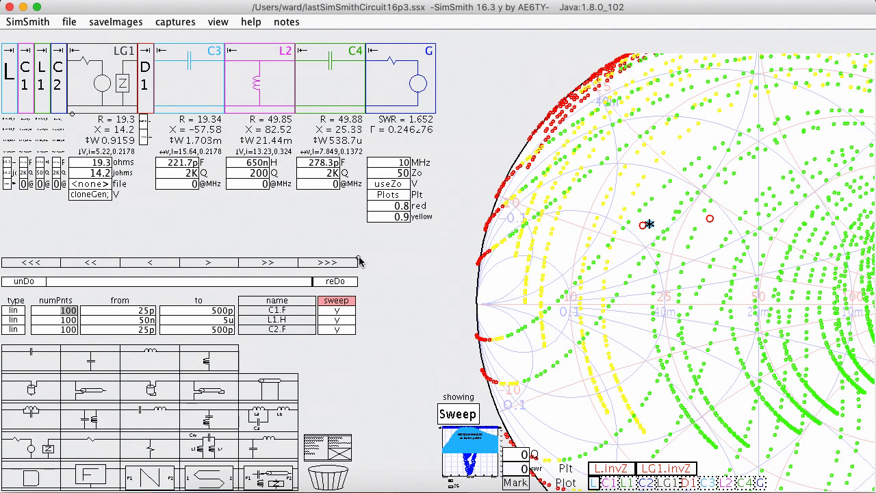
scroll(358, 235, down, 3)
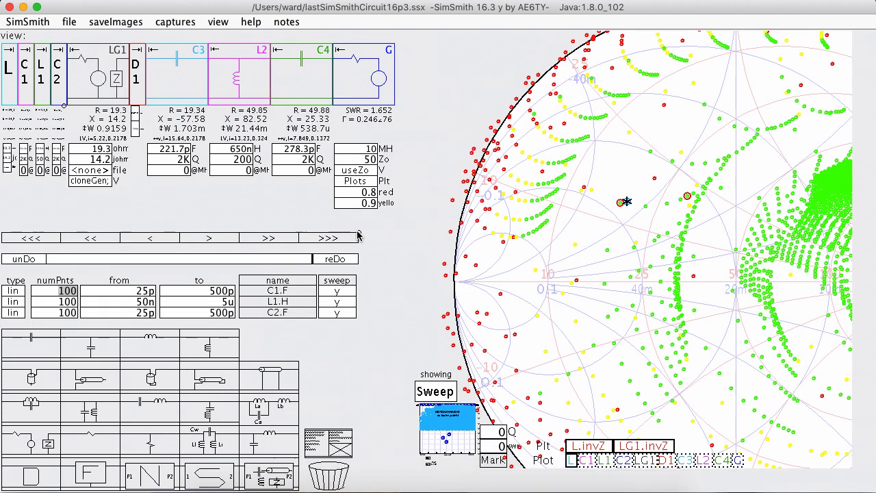
scroll(550, 336, up, 5)
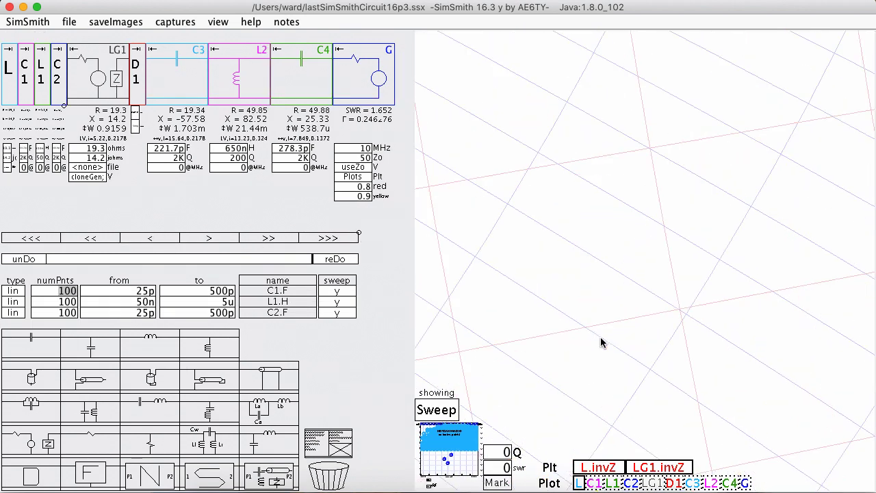
scroll(600, 344, down, 8)
scroll(645, 244, down, 2)
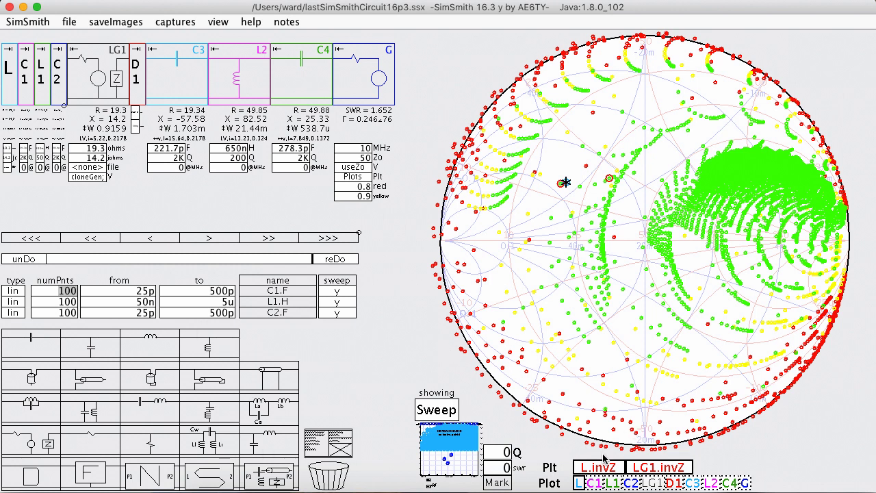
- Toggle the L.invZ and LG1.invZ traces to compare them, leaving L.invZ hidden
click(598, 467)
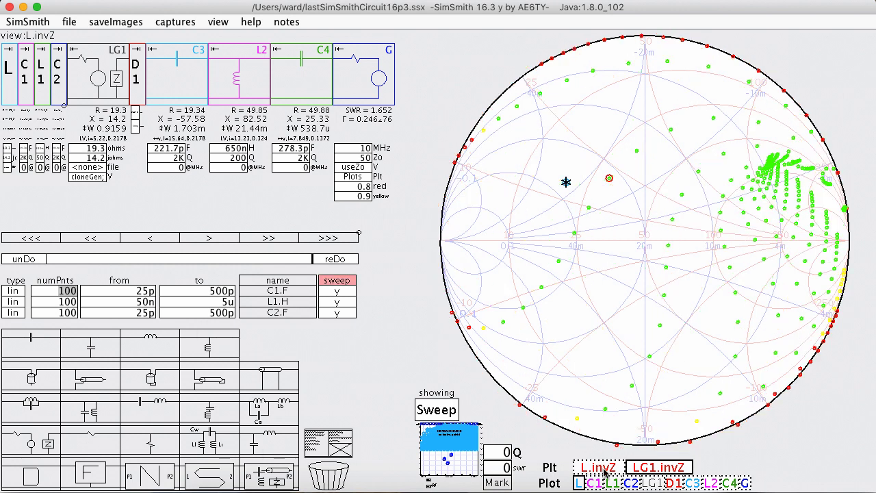
click(650, 468)
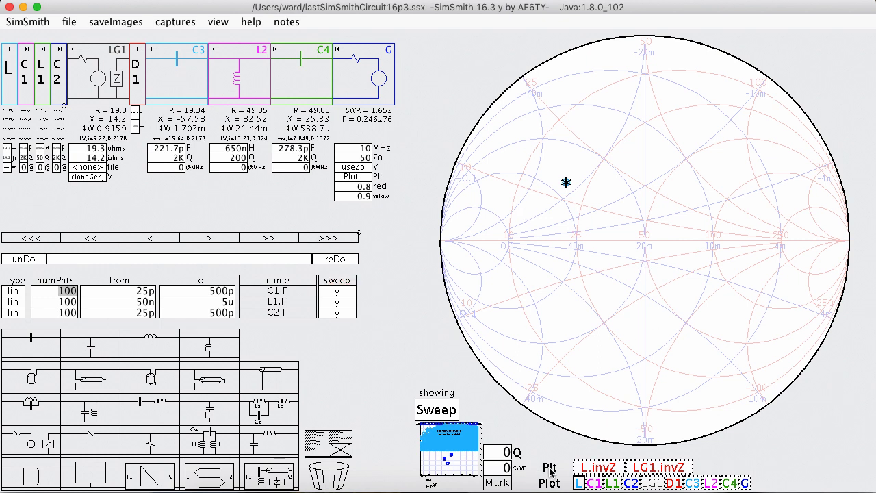
click(607, 471)
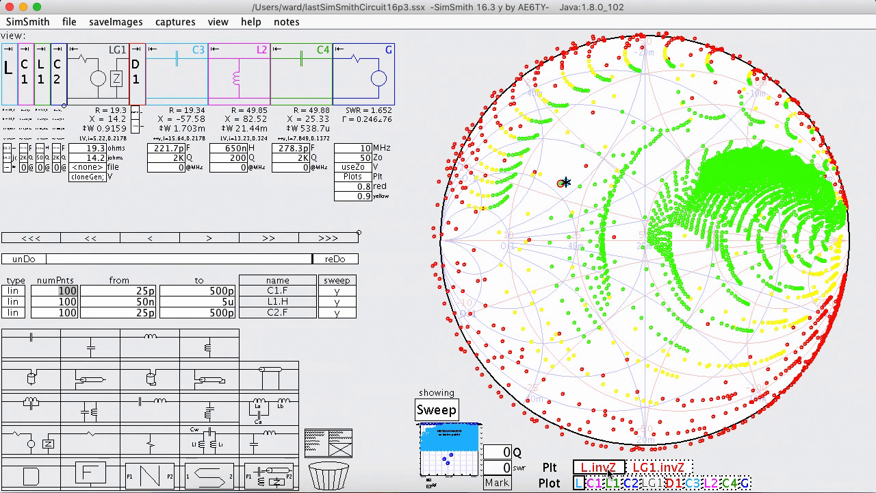
click(608, 471)
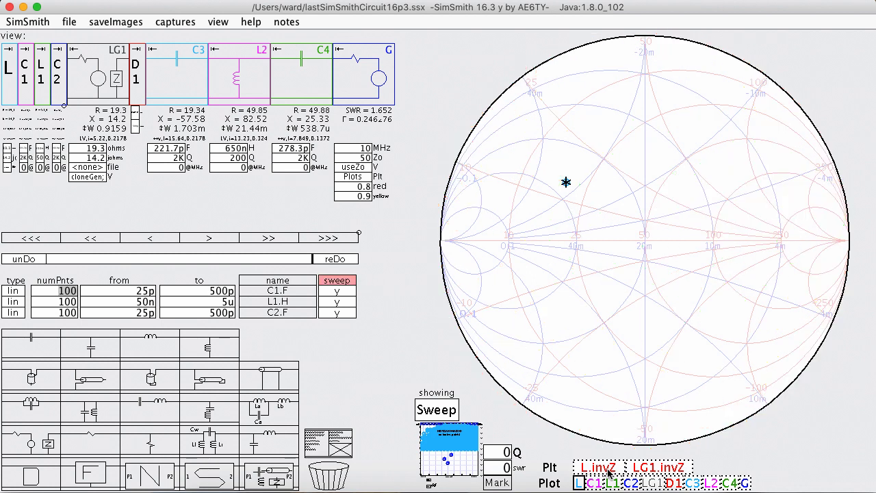
- Turn on the LG1.invZ trace with L.invZ left off, showing its sparse chart coverage
click(658, 468)
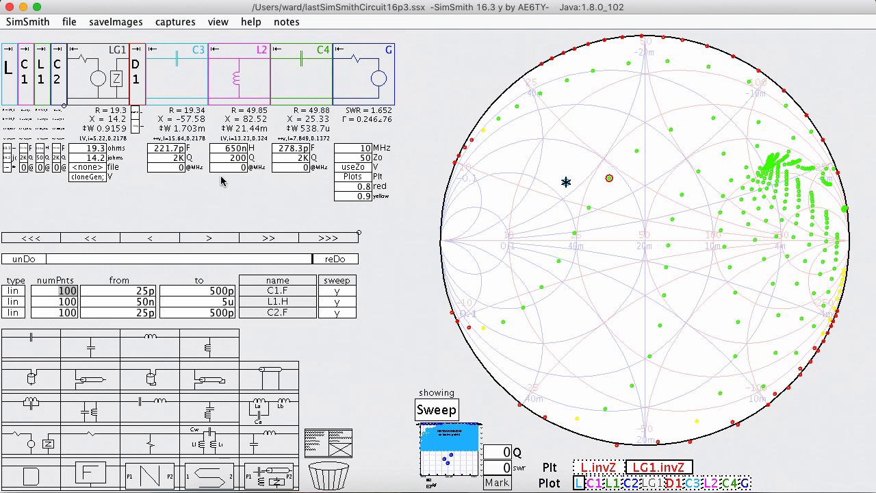
- Set L2's Q to 50
click(233, 157)
text(5)
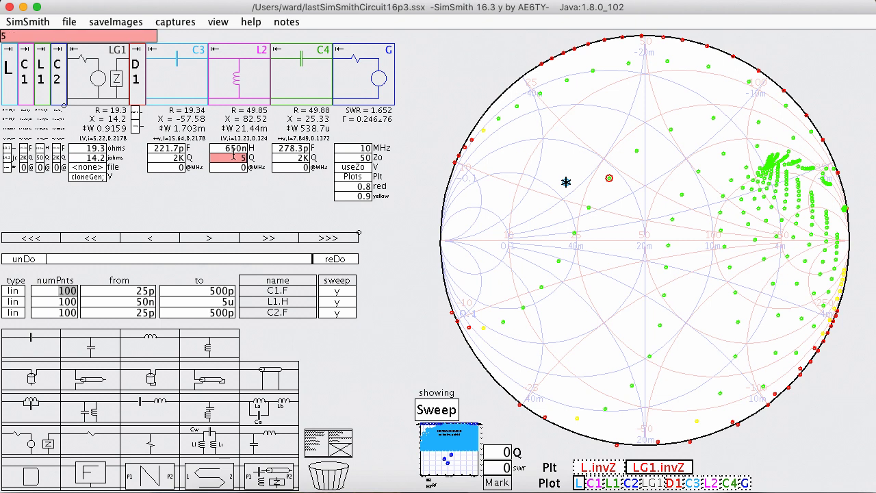
text(0)
key(Return)
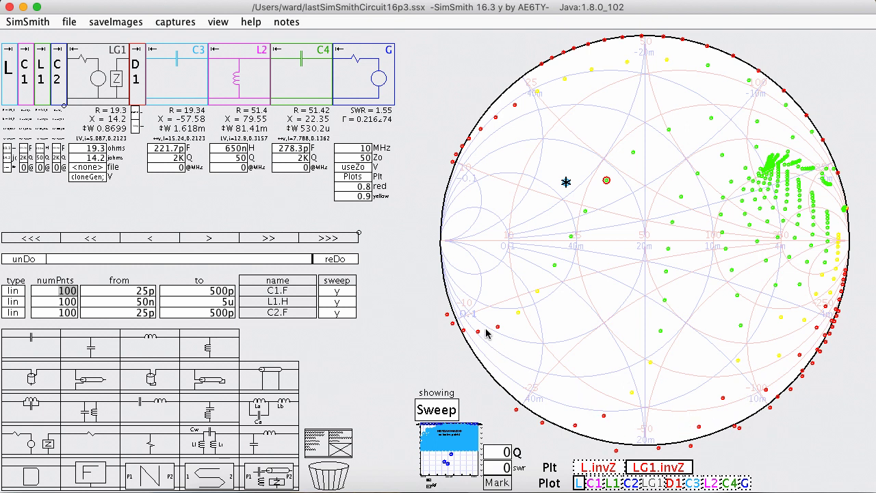
- Show both the L.invZ and LG1.invZ traces on the chart
click(608, 470)
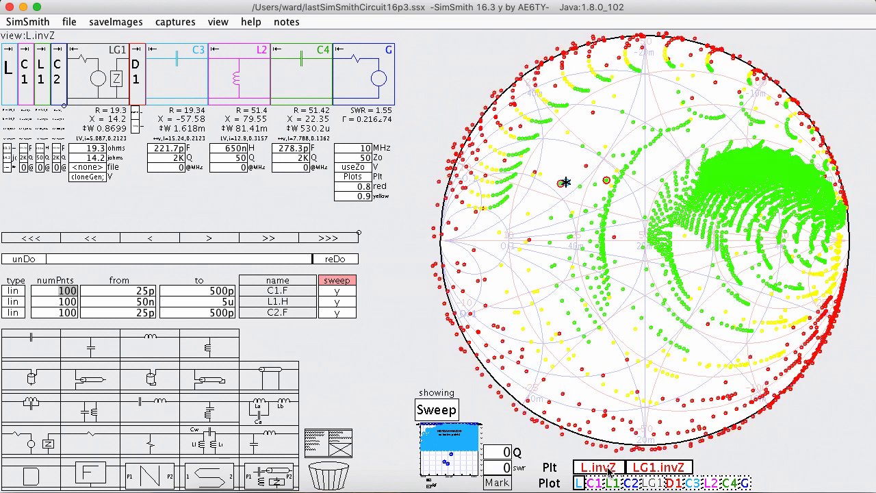
click(654, 469)
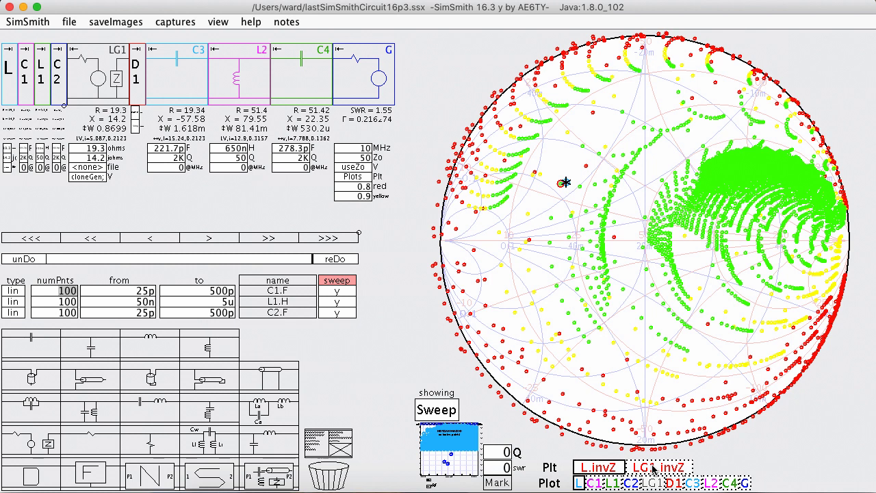
click(654, 468)
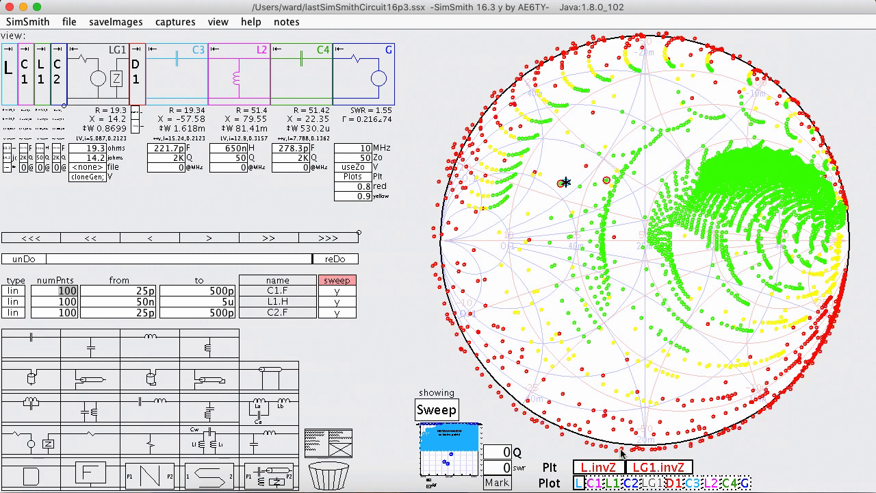
- Zoom into the chart's lower-left rim and rerun the sweep with 100000 points
scroll(534, 393, up, 4)
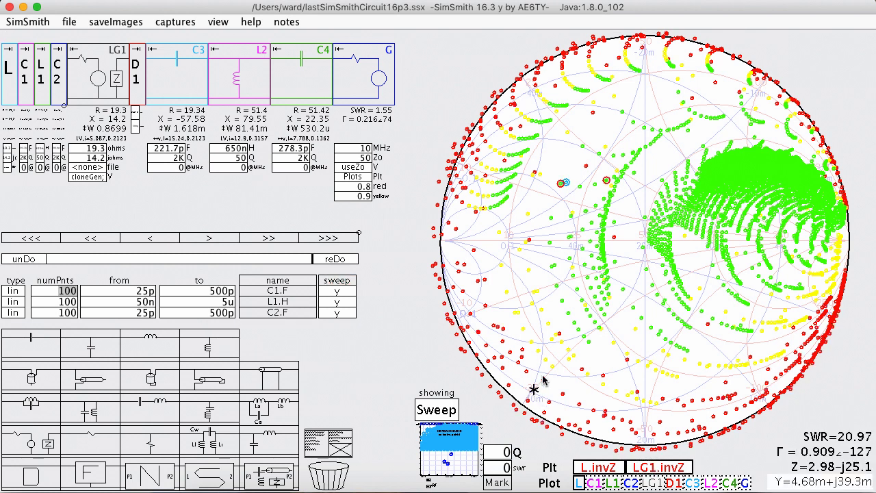
scroll(616, 321, down, 1)
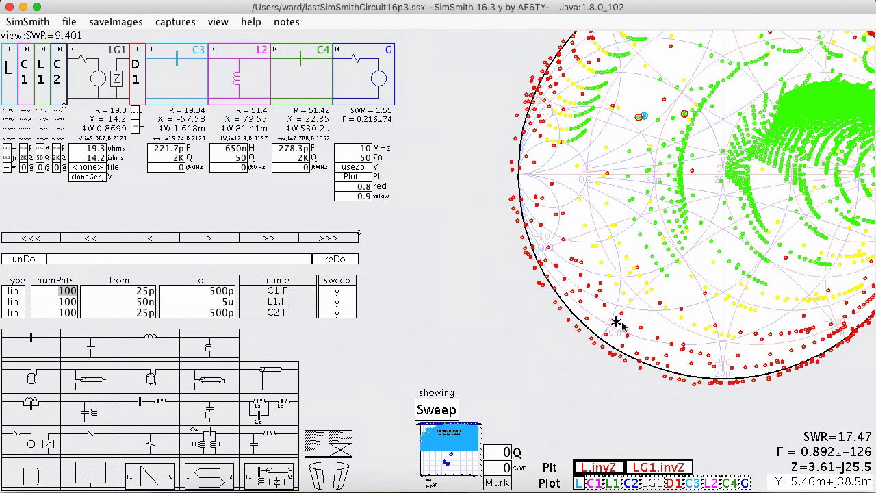
scroll(645, 245, down, 3)
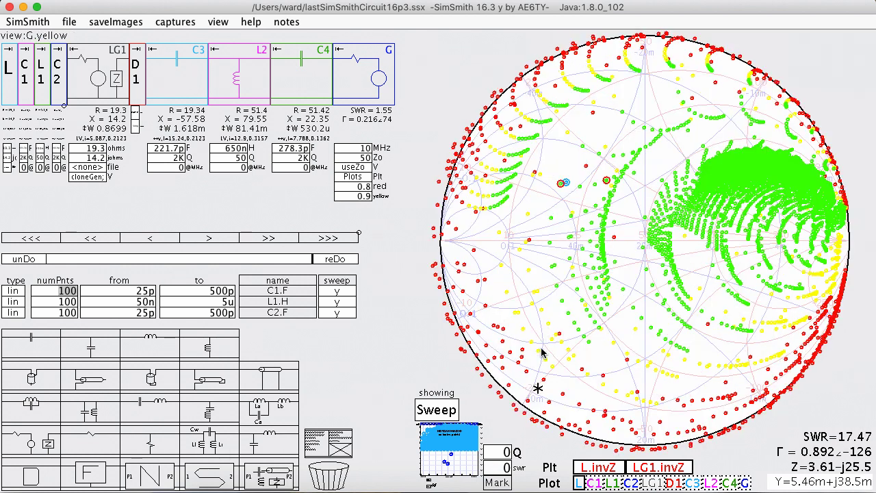
scroll(557, 373, up, 3)
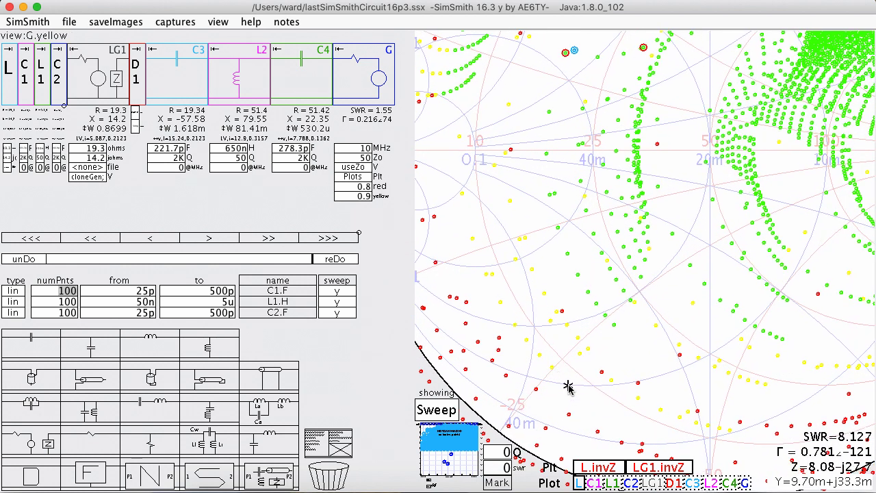
scroll(651, 303, down, 4)
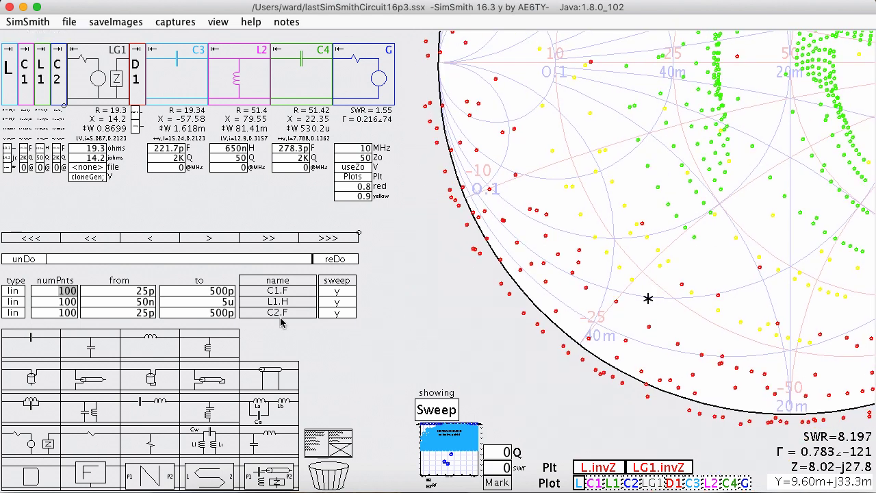
click(332, 281)
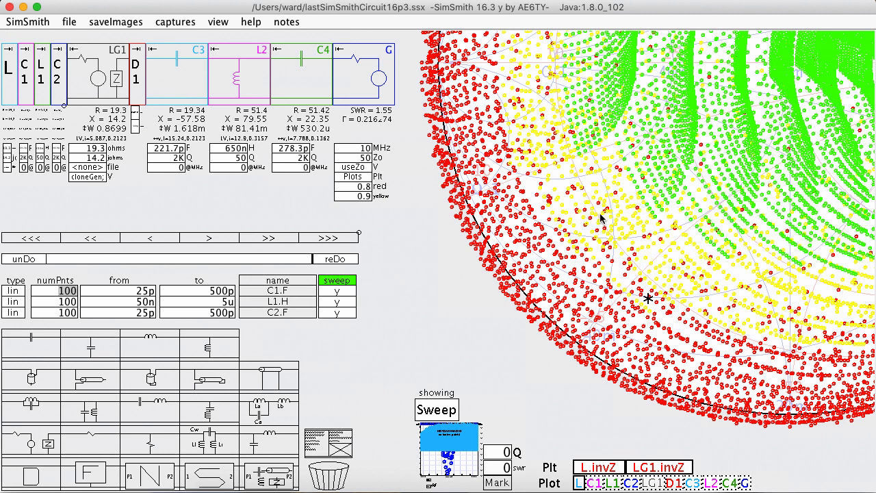
- Switch the plot so only the L.invZ trace is shown
click(615, 468)
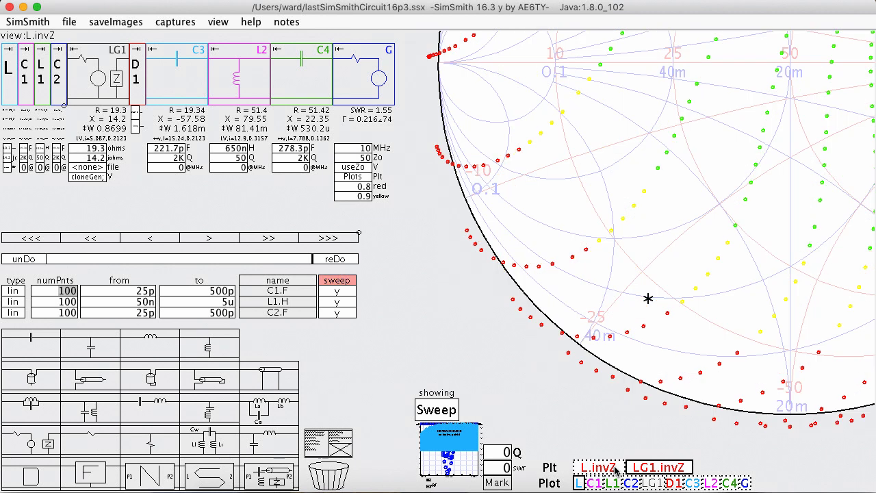
click(663, 469)
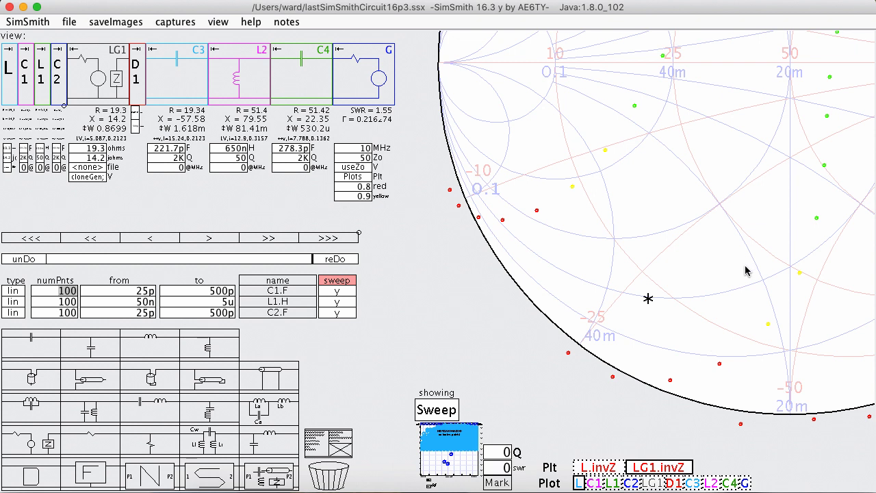
click(600, 467)
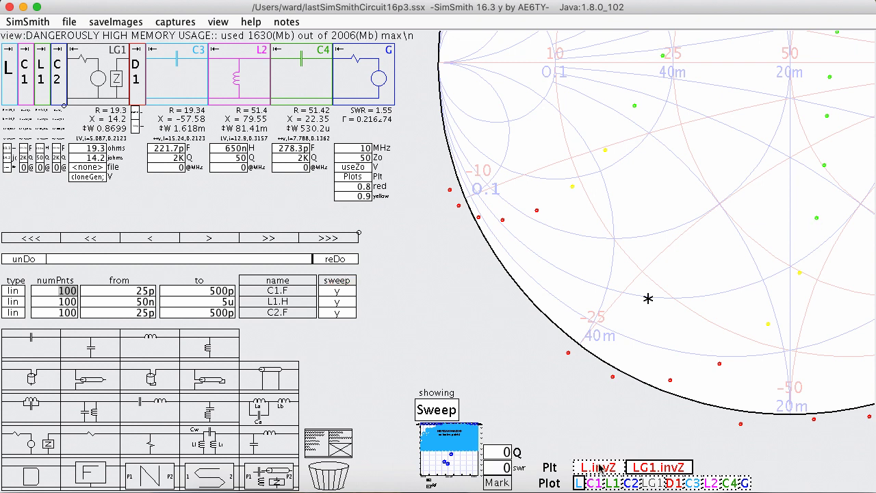
- Read C1, L1, C2 and SWR at several sweep points (one at 1.992), then hide L.invZ and zoom out
click(817, 218)
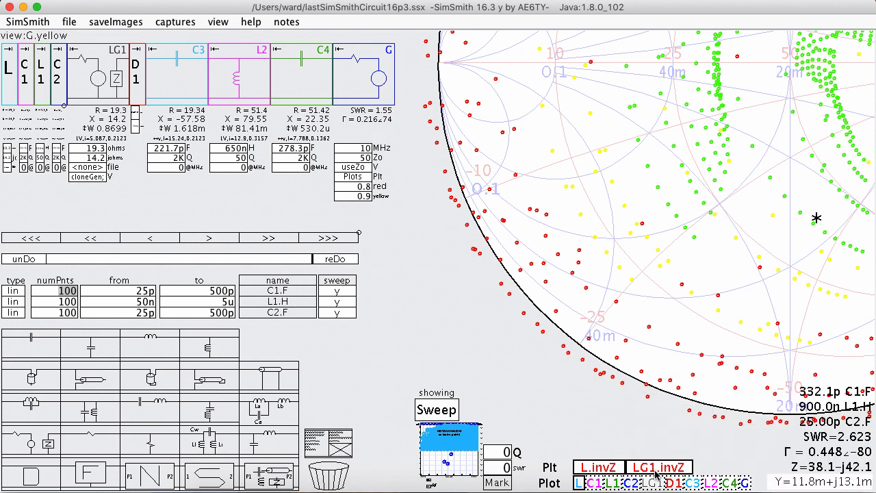
click(801, 214)
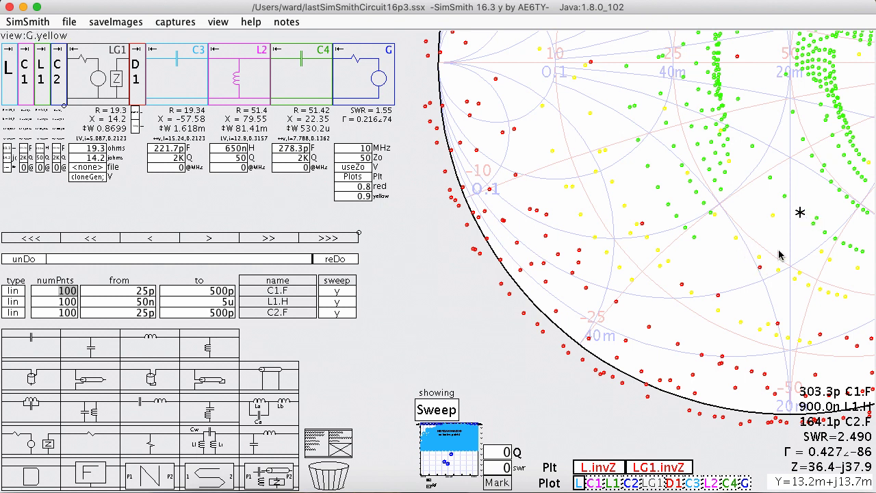
click(736, 240)
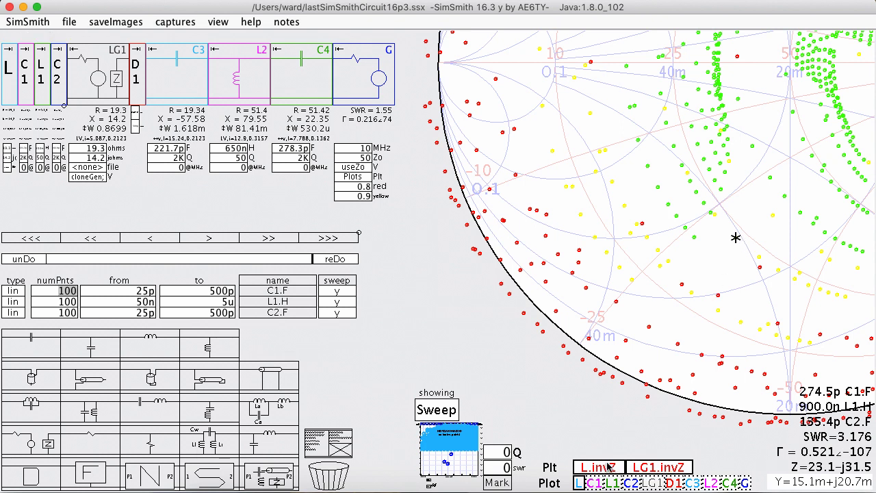
click(736, 238)
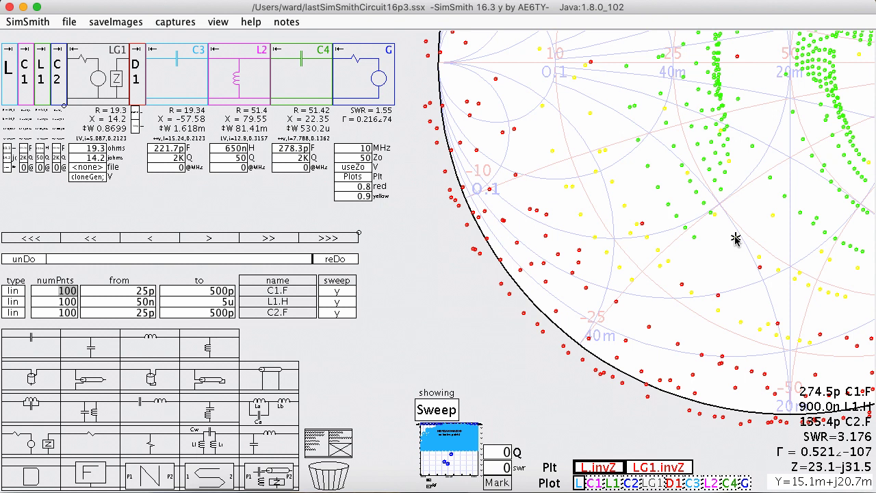
click(770, 179)
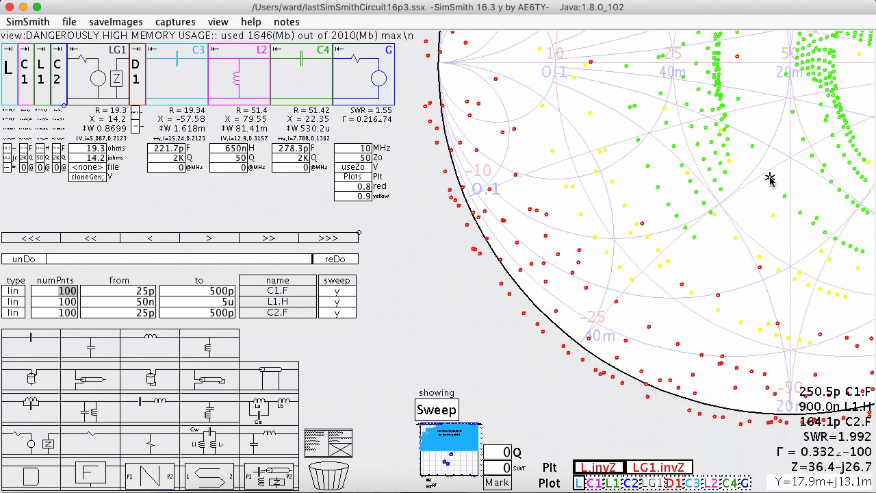
click(600, 468)
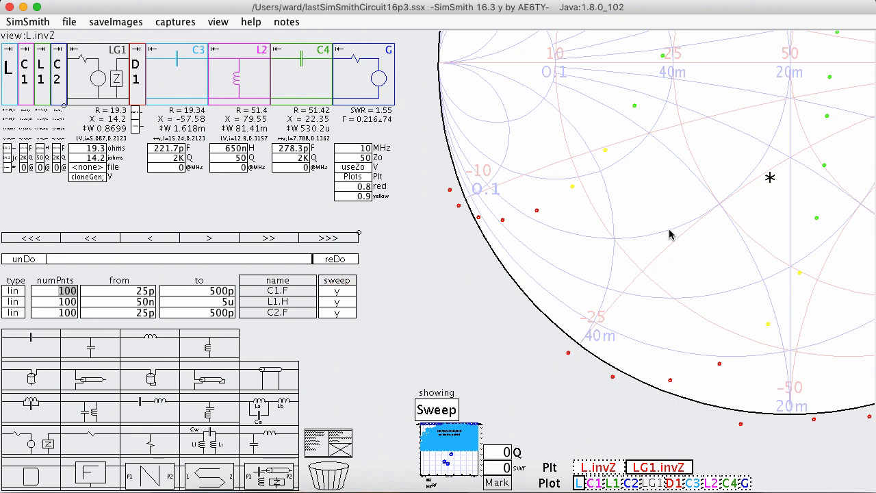
scroll(670, 235, down, 5)
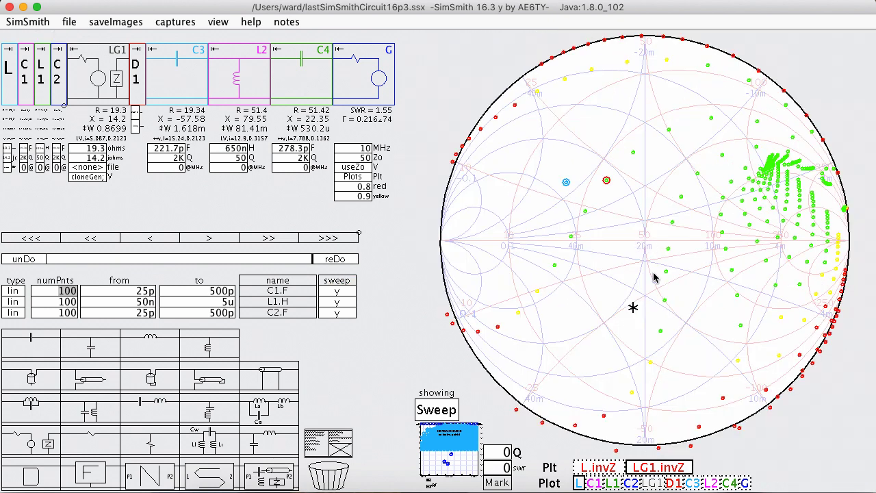
- Rerun the sweep and compare L.invZ against LG1.invZ coverage, ending with only LG1.invZ plotted
click(337, 283)
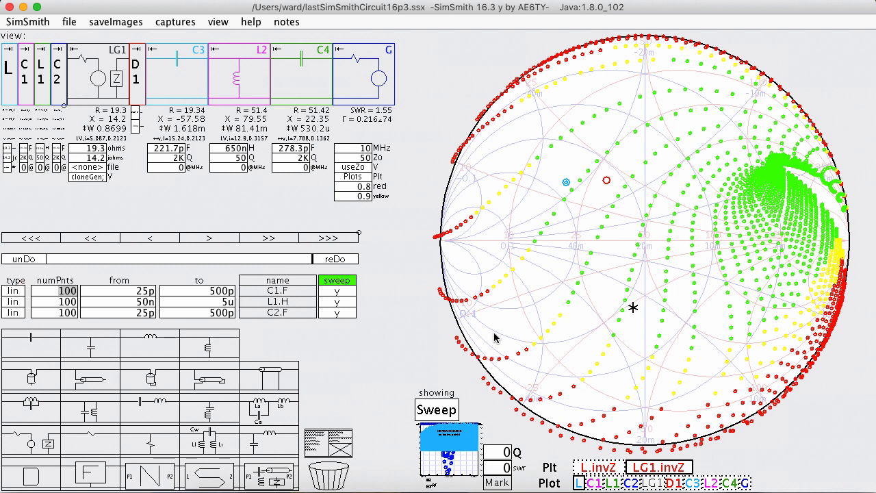
click(653, 468)
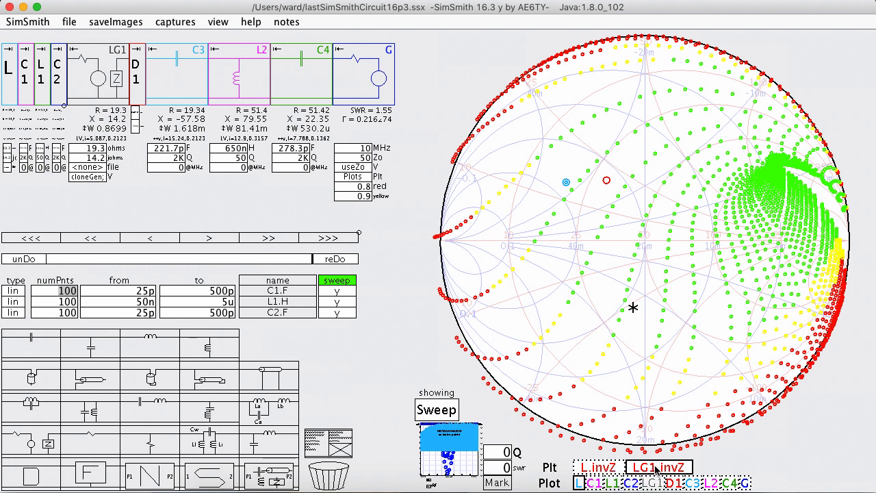
click(609, 471)
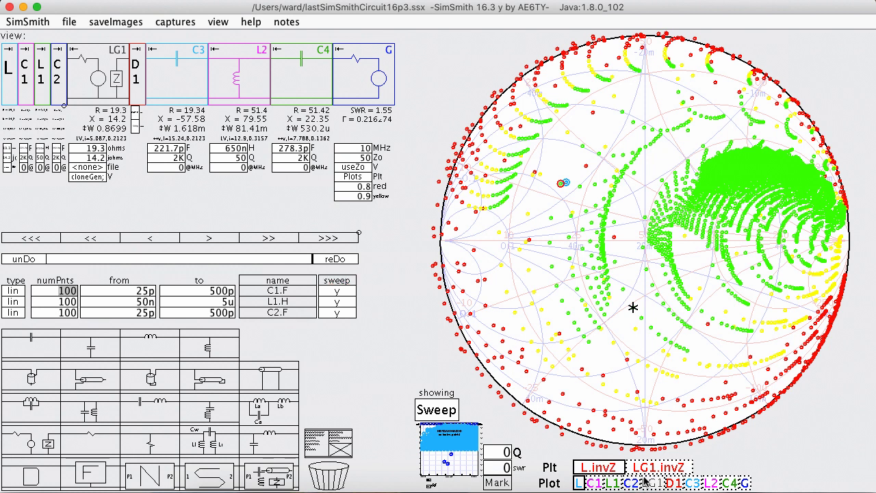
click(610, 469)
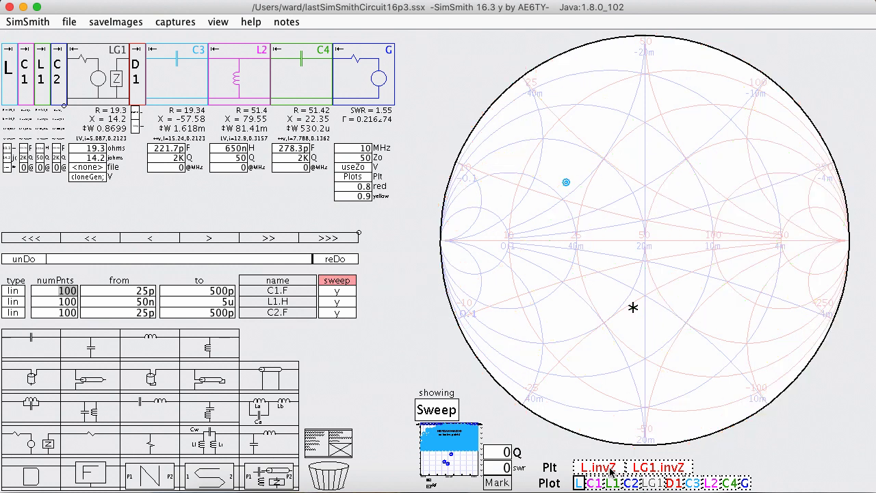
click(659, 469)
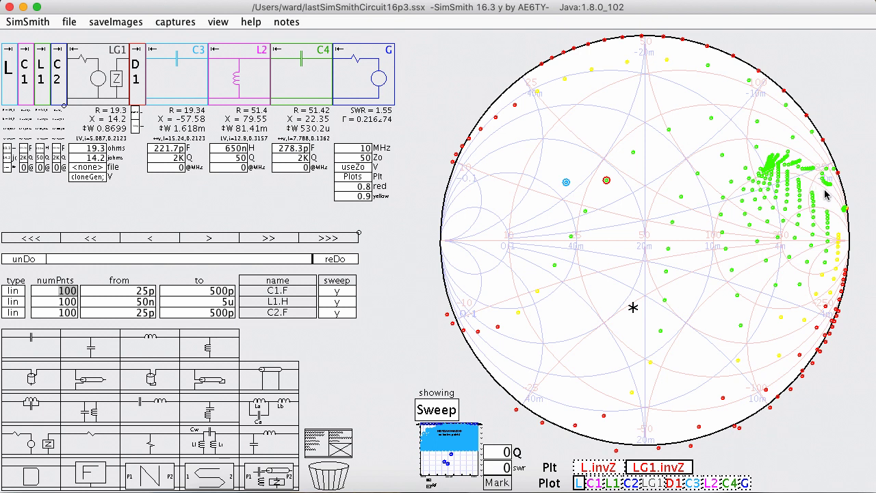
- Mark a point near the chart's right edge to read its impedance and SWR of 21.28
click(825, 194)
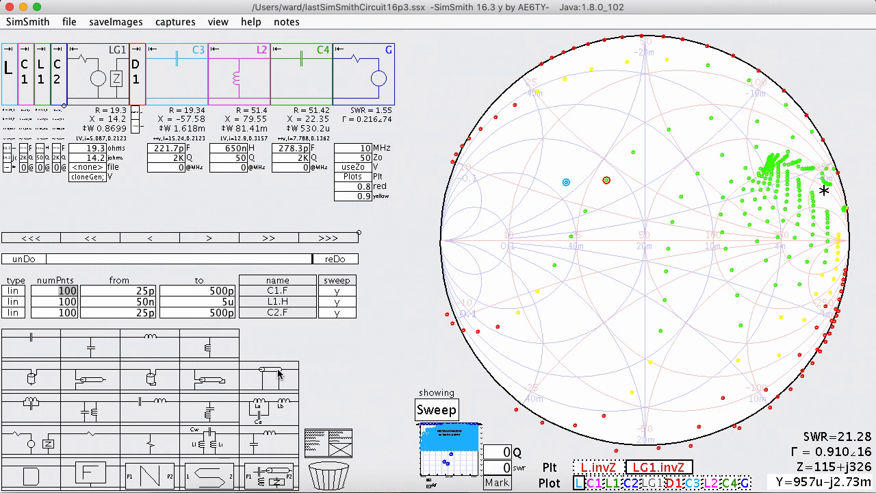
- Insert a 50-ohm transmission line T1 (8.197 ft, 45° at 10 MHz) between LG1 and D1
drag(269, 374, 142, 77)
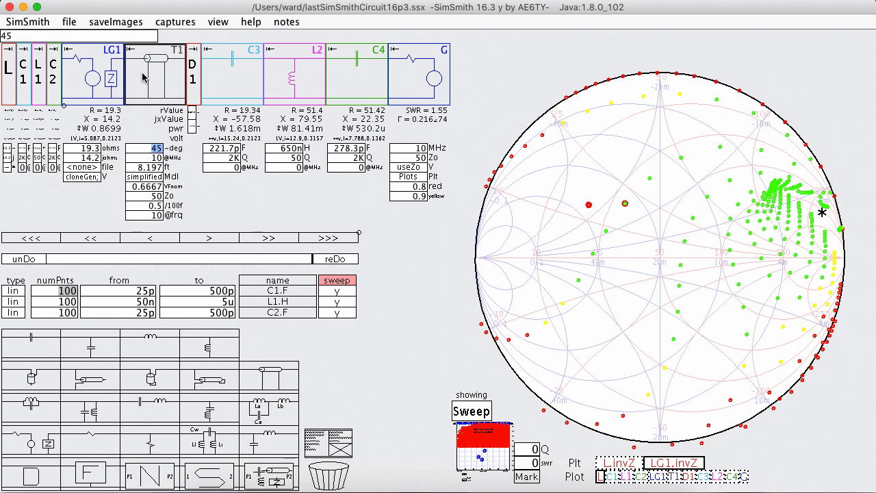
click(155, 168)
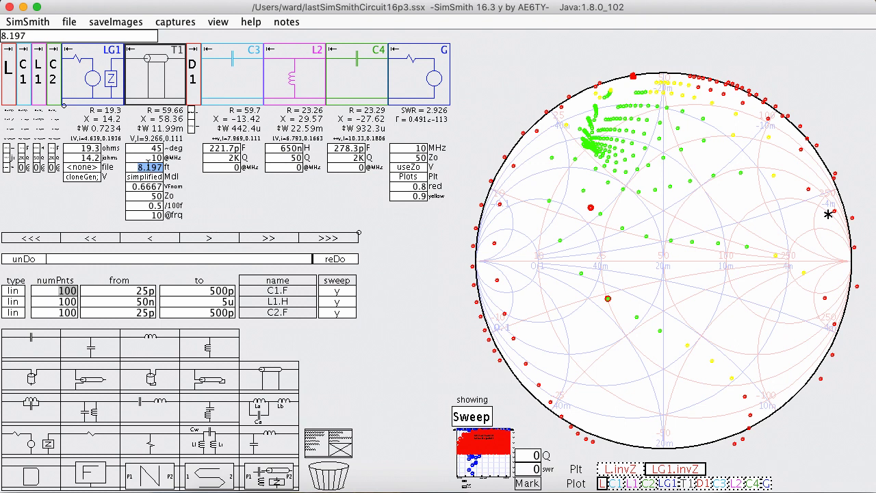
- Lengthen T1 to 50 ft (274.5° at 10 MHz) and recalculate, raising SWR to 4.841
text(50)
key(Return)
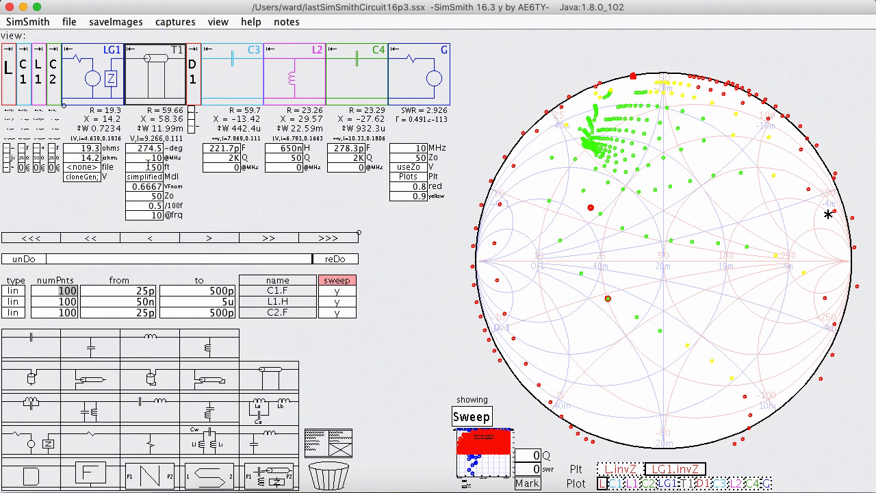
click(173, 291)
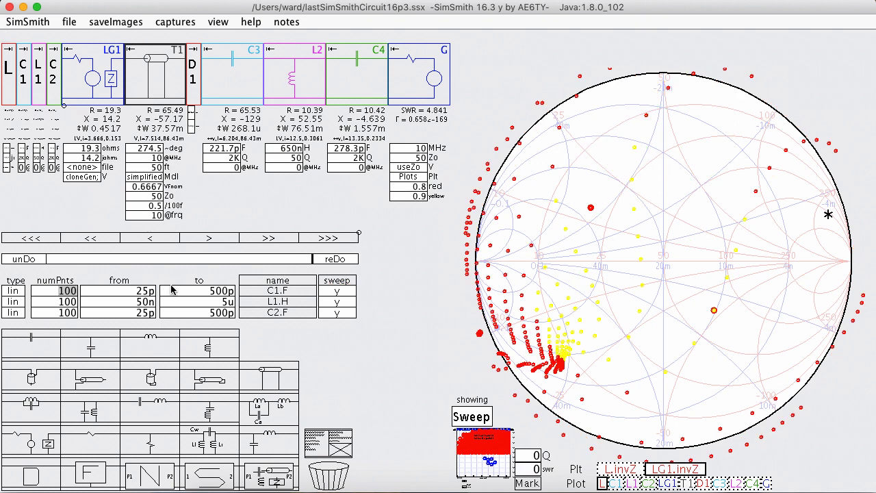